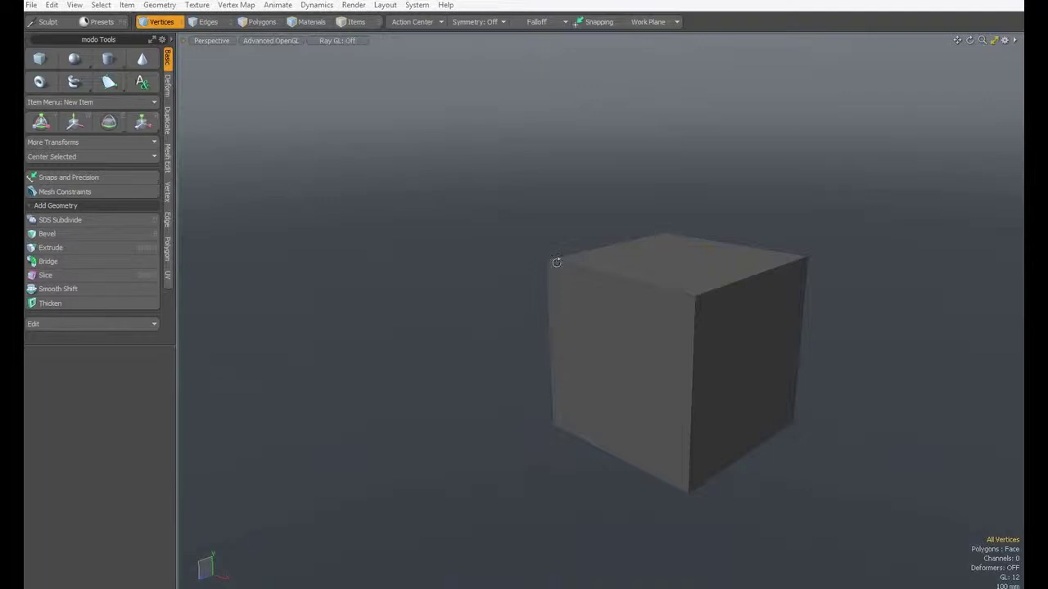
# Loop-slice the cube's four-polygon band with a count of 3 to divide it evenly along its length
pyautogui.keyDown('alt'); pyautogui.moveTo(486, 254); pyautogui.dragTo(547, 266); pyautogui.keyUp('alt')
pyautogui.press('space')
pyautogui.press('space')
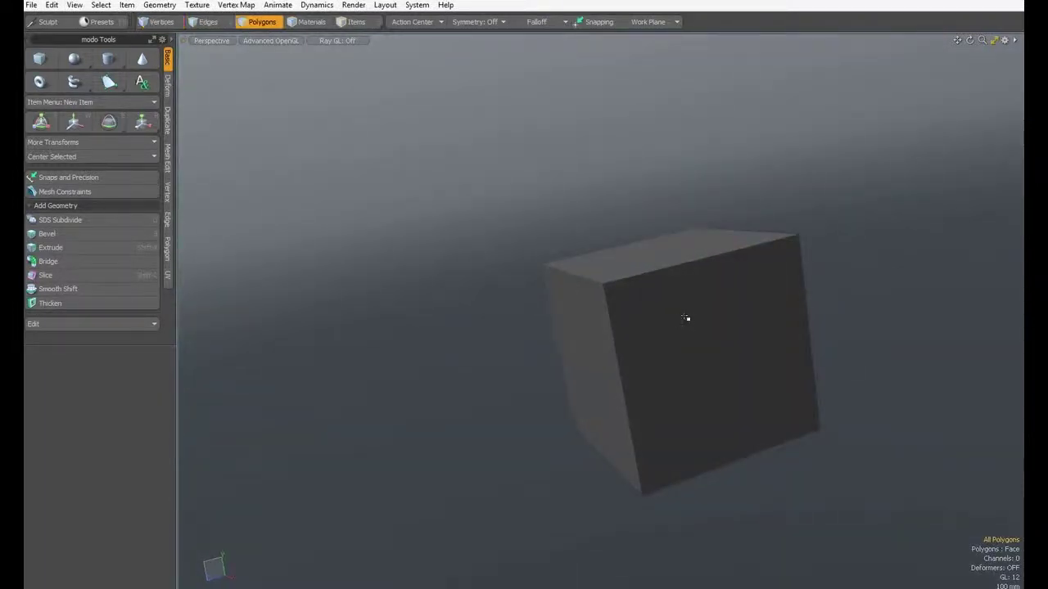
pyautogui.click(676, 273)
pyautogui.keyDown('shift'); pyautogui.click(670, 257); pyautogui.keyUp('shift')
pyautogui.press('l')
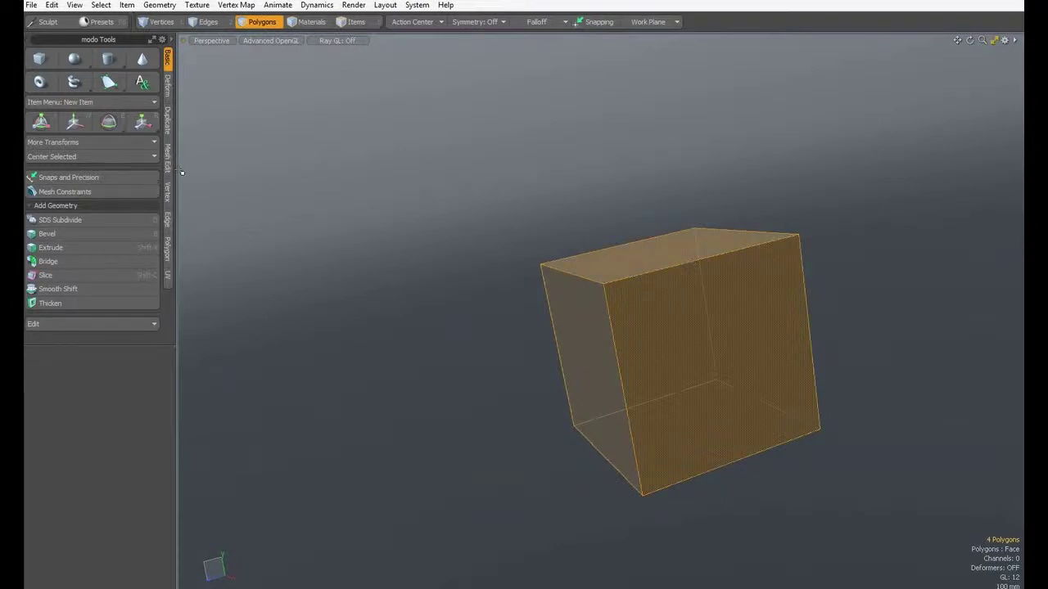
pyautogui.click(168, 157)
pyautogui.click(103, 146)
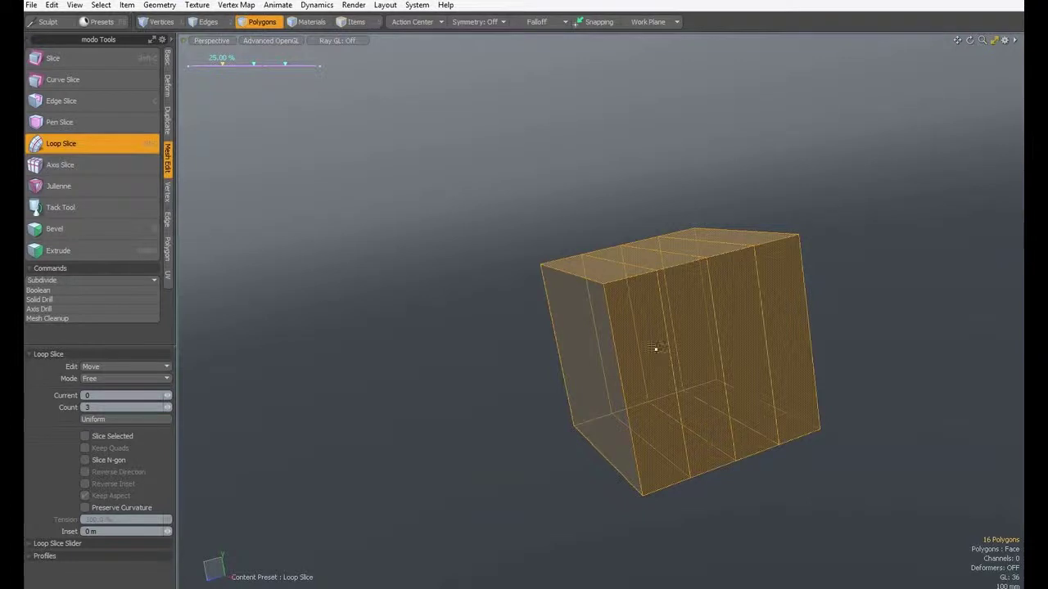
pyautogui.press('space')
# Scale one end face of the sliced cube uniformly to about 43.5% and move it down about 255 mm
pyautogui.click(600, 358)
pyautogui.press('r')
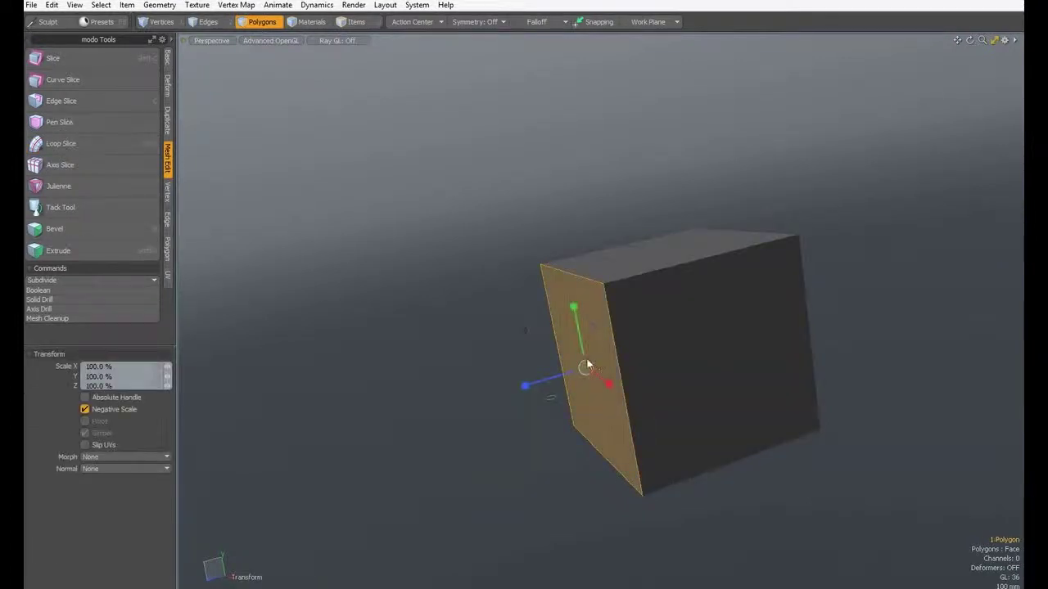
pyautogui.moveTo(583, 369); pyautogui.dragTo(537, 370)
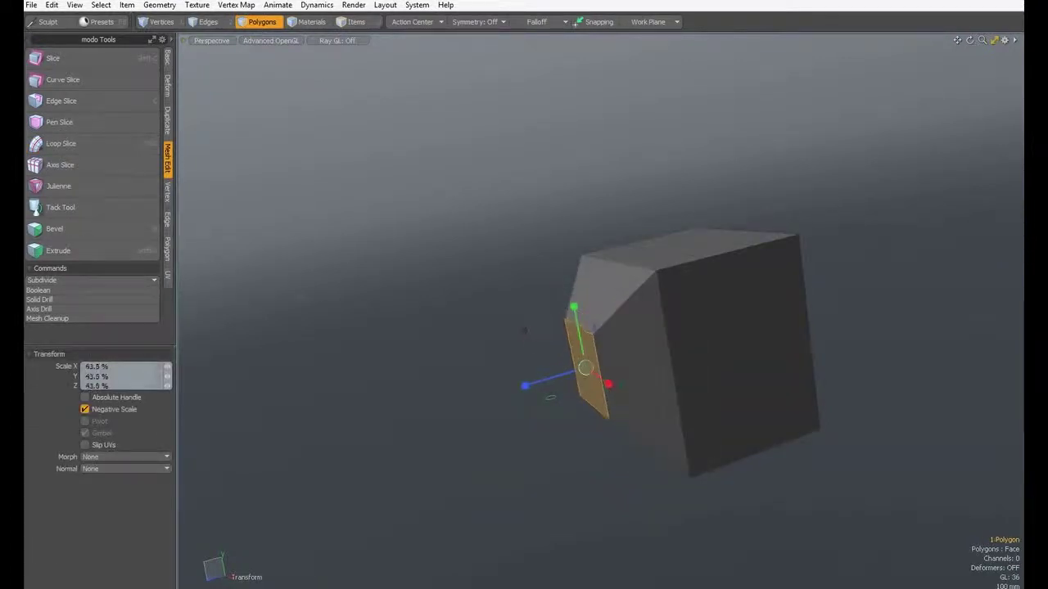
pyautogui.press('w')
pyautogui.moveTo(574, 316); pyautogui.dragTo(584, 362)
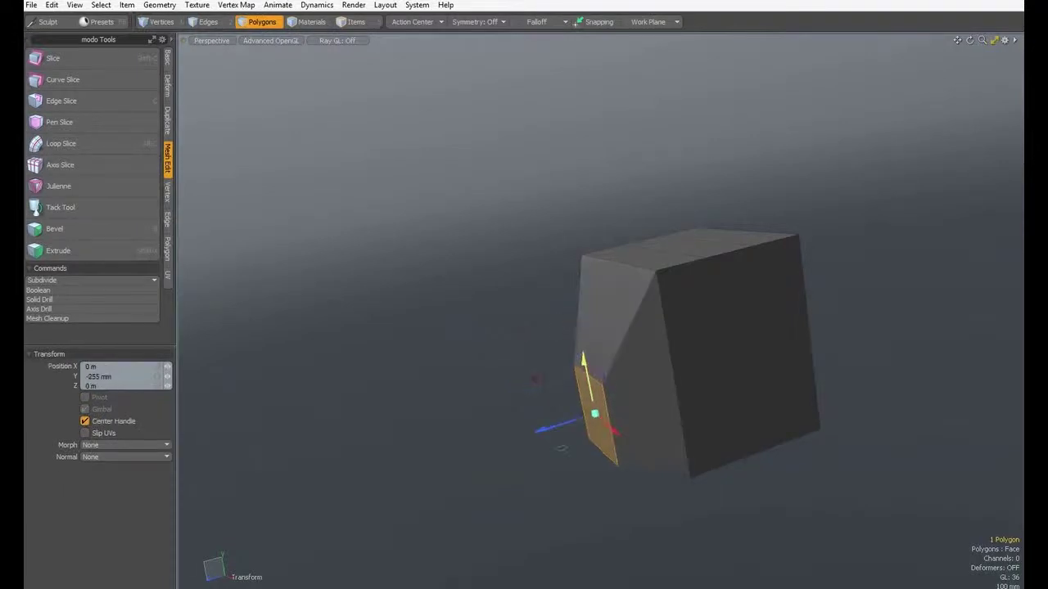
pyautogui.press('space')
# Pull the shrunken end face outward and slightly lower, and widen it to about 201% in X
pyautogui.keyDown('alt'); pyautogui.moveTo(870, 393); pyautogui.dragTo(702, 415); pyautogui.keyUp('alt')
pyautogui.press('w')
pyautogui.moveTo(504, 414); pyautogui.dragTo(402, 425)
pyautogui.moveTo(450, 368); pyautogui.dragTo(455, 392)
pyautogui.press('r')
pyautogui.keyDown('alt'); pyautogui.moveTo(602, 352); pyautogui.dragTo(565, 470); pyautogui.keyUp('alt')
pyautogui.moveTo(559, 534); pyautogui.dragTo(602, 578)
pyautogui.keyDown('alt'); pyautogui.moveTo(699, 431); pyautogui.dragTo(426, 282); pyautogui.keyUp('alt')
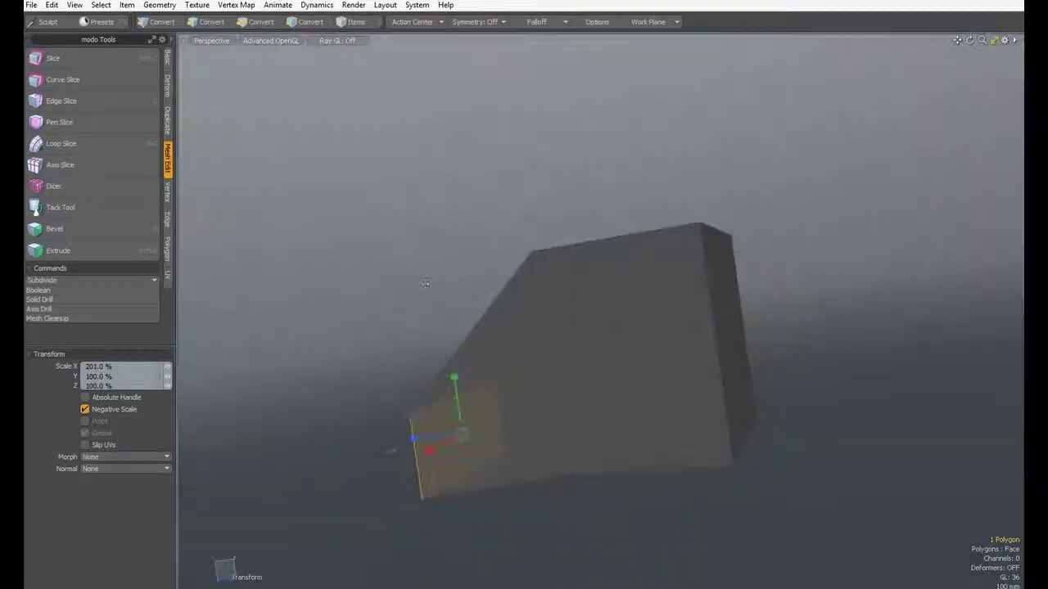
pyautogui.press('space')
# Shorten the opposite end face to about 42.5% in Y, lower it about 275 mm and pull it outward
pyautogui.click(735, 321)
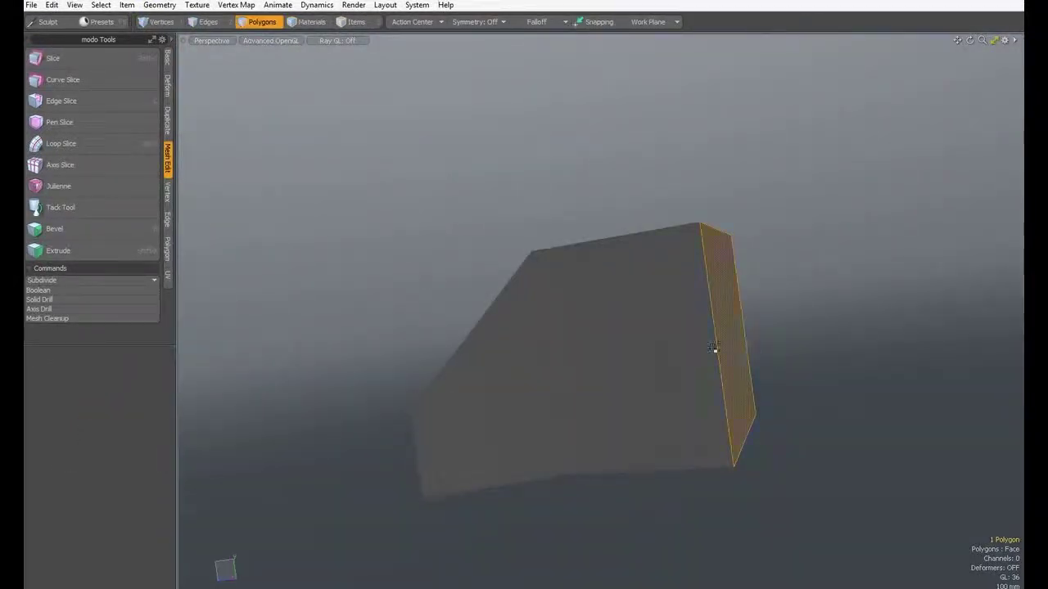
pyautogui.press('r')
pyautogui.moveTo(724, 272); pyautogui.dragTo(728, 308)
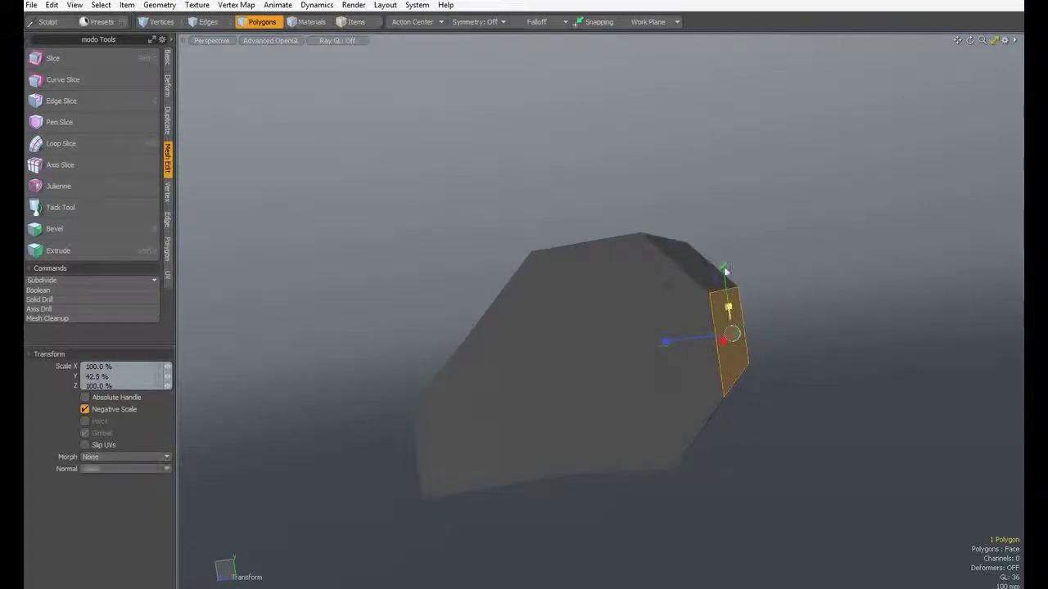
pyautogui.press('w')
pyautogui.moveTo(725, 278); pyautogui.dragTo(734, 339)
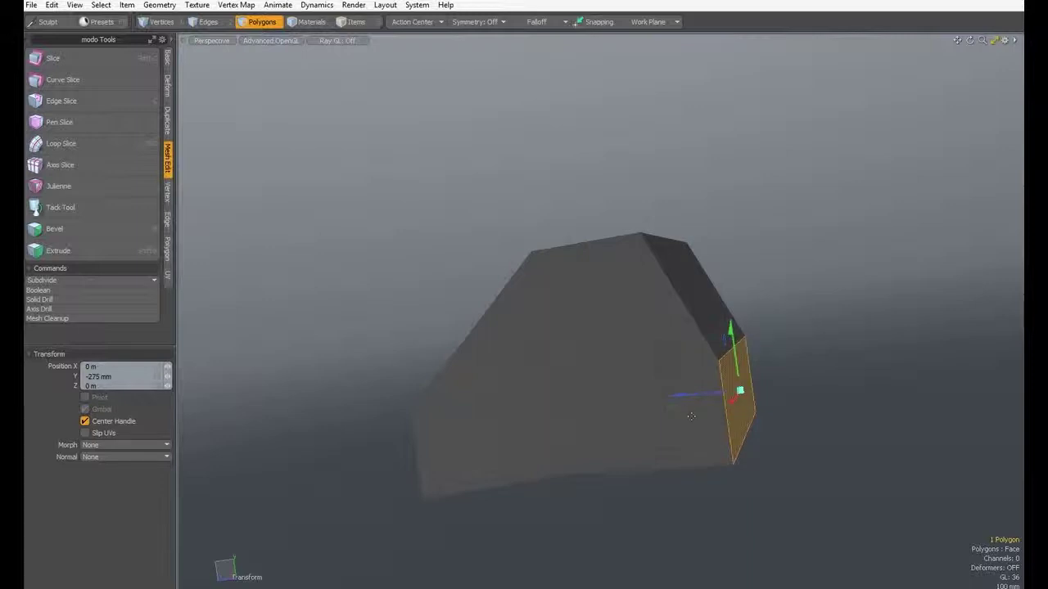
pyautogui.moveTo(689, 397); pyautogui.dragTo(808, 386)
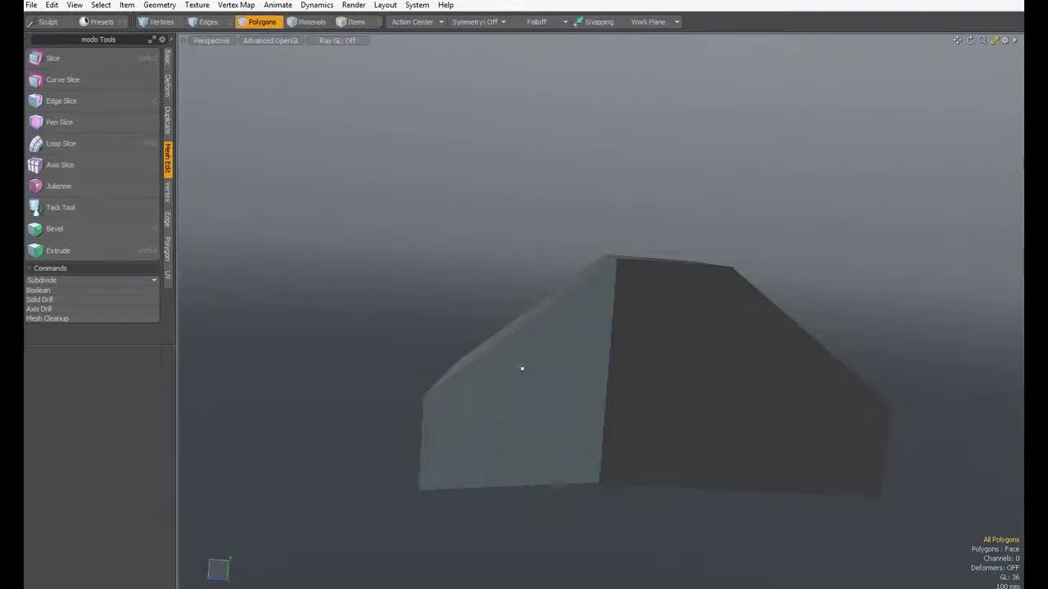
# Select the side and sloped polygons of one end section and loop-slice around that section with a single cut
pyautogui.moveTo(517, 368); pyautogui.dragTo(511, 330)
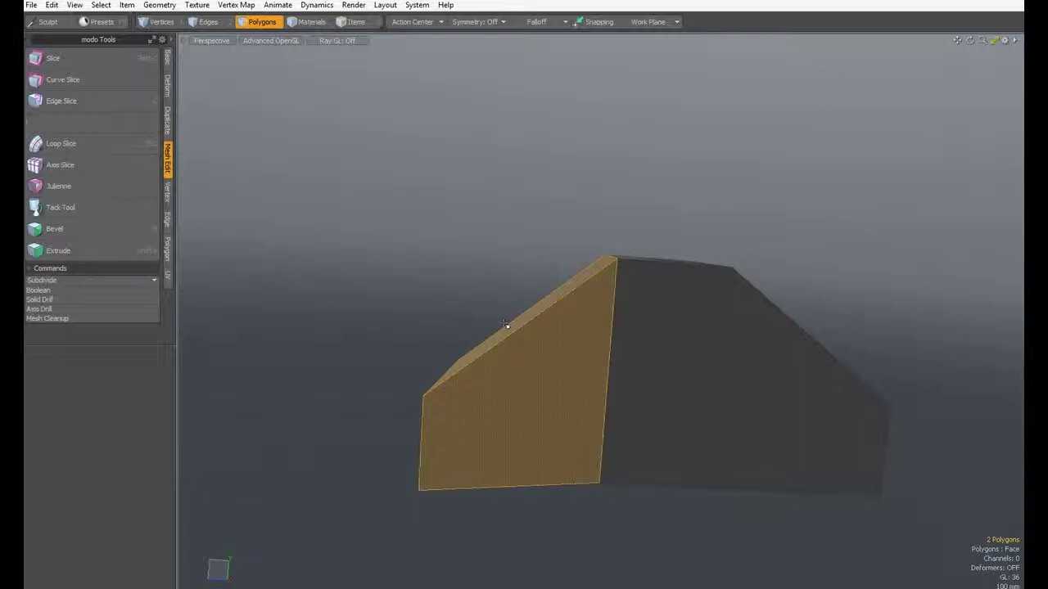
pyautogui.click(69, 143)
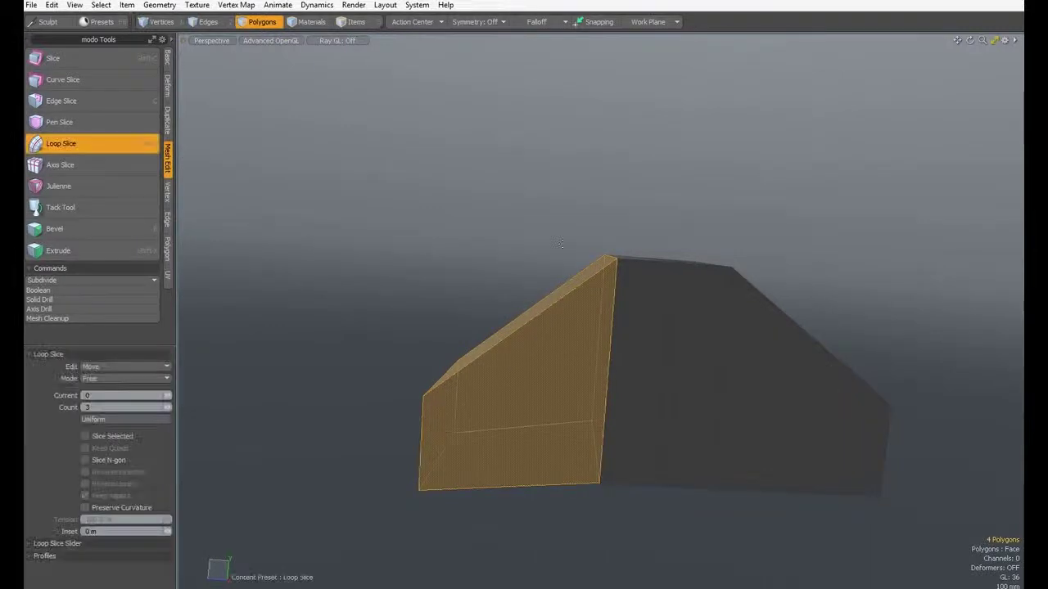
pyautogui.moveTo(168, 404); pyautogui.dragTo(175, 407)
pyautogui.press('space')
# Loop-slice around the opposite end section with a single cut through its side and sloped polygons
pyautogui.click(803, 360)
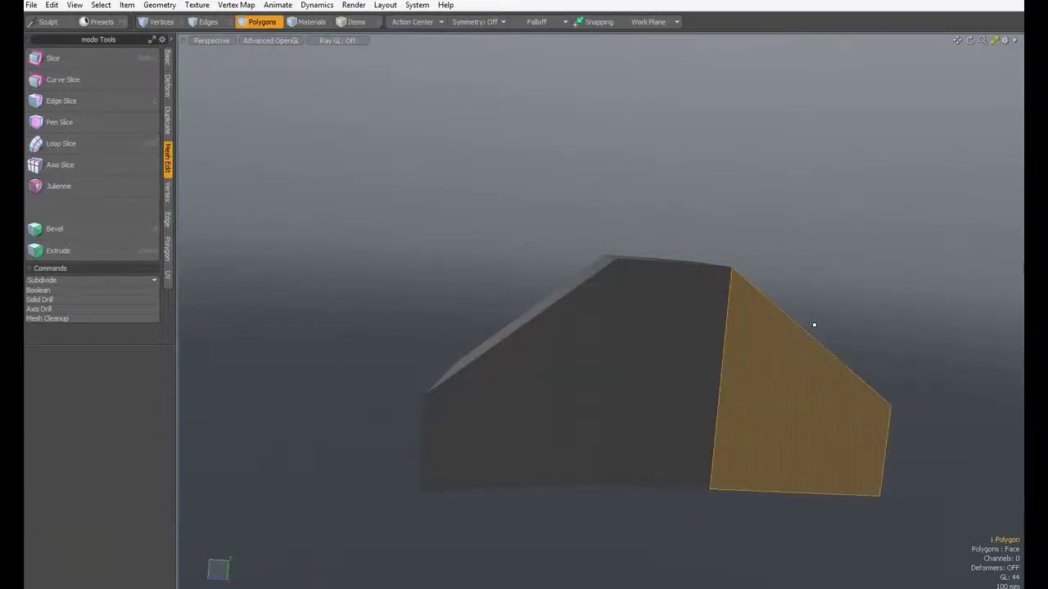
pyautogui.keyDown('alt'); pyautogui.moveTo(858, 240); pyautogui.dragTo(721, 347); pyautogui.keyUp('alt')
pyautogui.keyDown('shift'); pyautogui.click(722, 381); pyautogui.keyUp('shift')
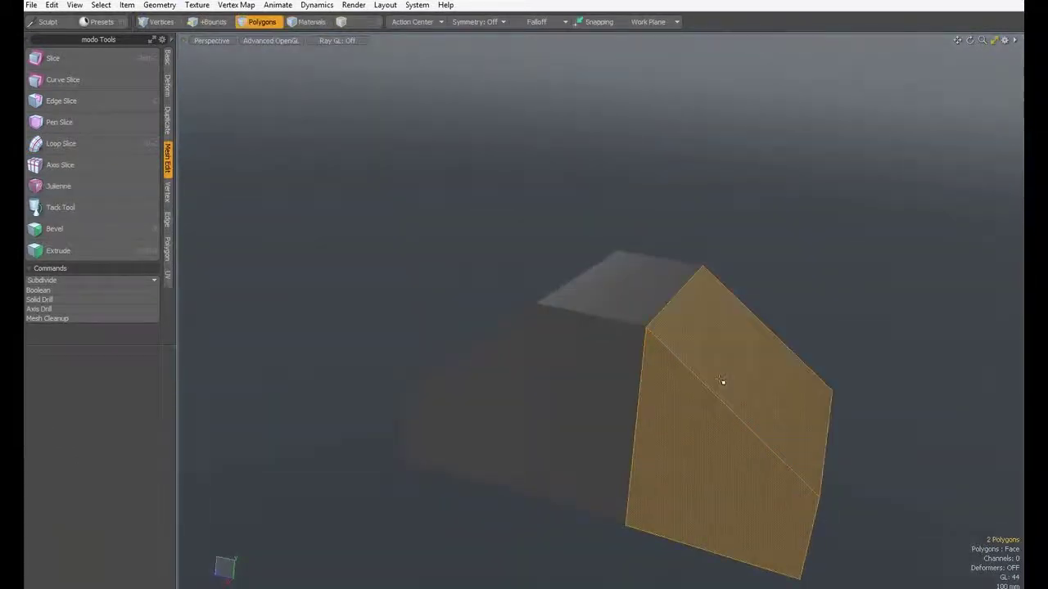
pyautogui.click(61, 144)
pyautogui.press('space')
# Lower the new cross edge on the most recently sliced slope to form a flatter deck beside the cabin
pyautogui.keyDown('alt'); pyautogui.moveTo(684, 402); pyautogui.dragTo(793, 353); pyautogui.keyUp('alt')
pyautogui.press('2')
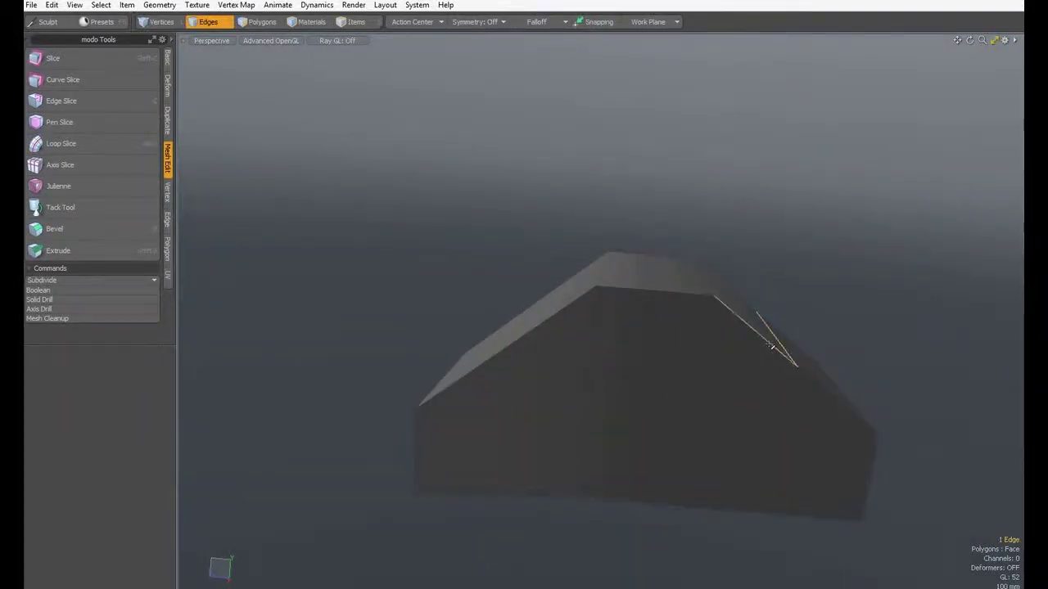
pyautogui.press('e')
pyautogui.press('w')
pyautogui.moveTo(779, 278); pyautogui.dragTo(776, 311)
pyautogui.press('space')
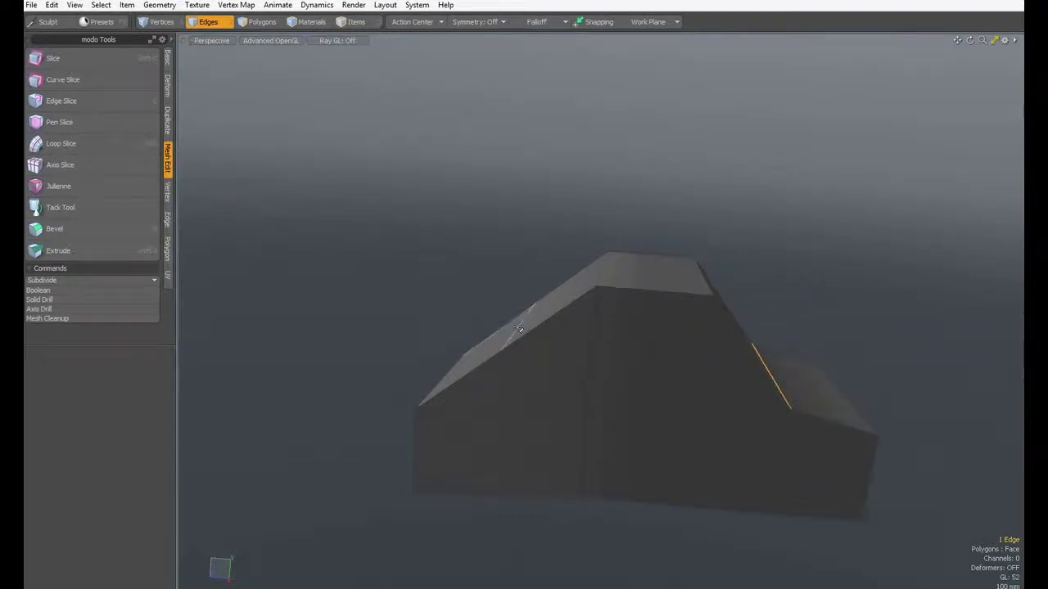
# Lower the matching cross edge on the other slope to form the second deck of the car body
pyautogui.press('w')
pyautogui.moveTo(524, 280); pyautogui.dragTo(523, 326)
pyautogui.press('space')
# Move the two roof polygons down about 235 mm and stretch the roof along the car's length in Z
pyautogui.press('space')
pyautogui.click(683, 283)
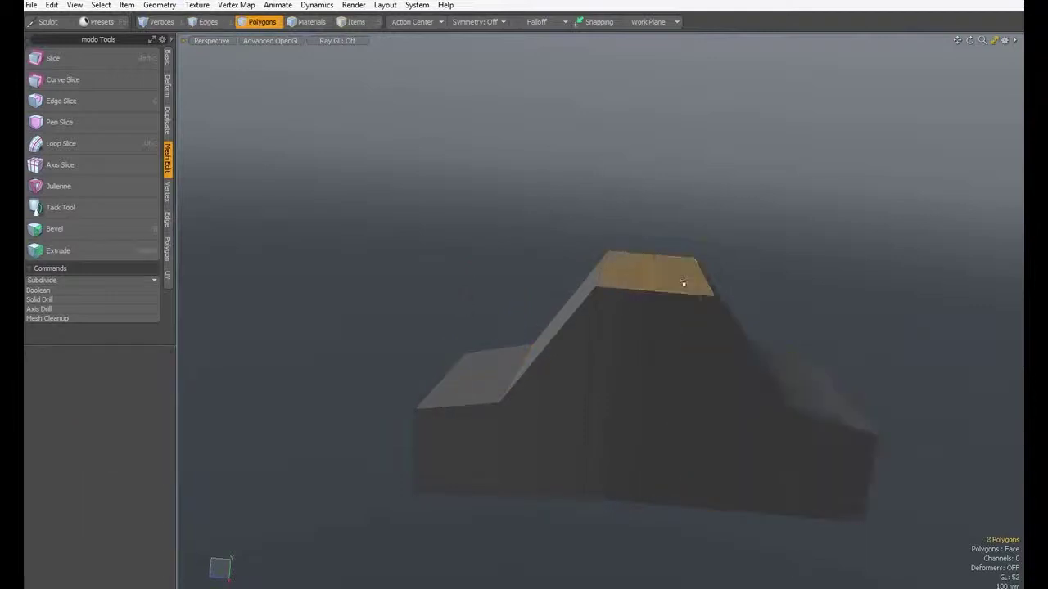
pyautogui.press('w')
pyautogui.moveTo(657, 211); pyautogui.dragTo(653, 259)
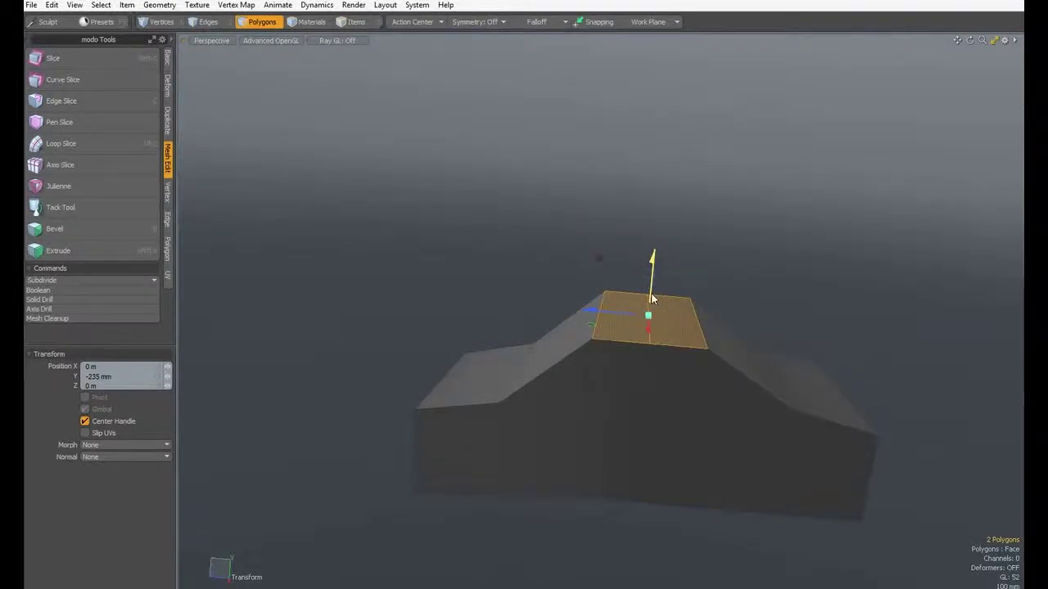
pyautogui.press('r')
pyautogui.moveTo(589, 310); pyautogui.dragTo(564, 308)
pyautogui.press('space')
pyautogui.click(554, 202)
# Add a unit cylinder primitive to the mesh and select all of its polygons
pyautogui.keyDown('alt'); pyautogui.moveTo(762, 392); pyautogui.dragTo(747, 182); pyautogui.keyUp('alt')
pyautogui.keyDown('alt'); pyautogui.moveTo(664, 312); pyautogui.dragTo(674, 393); pyautogui.keyUp('alt')
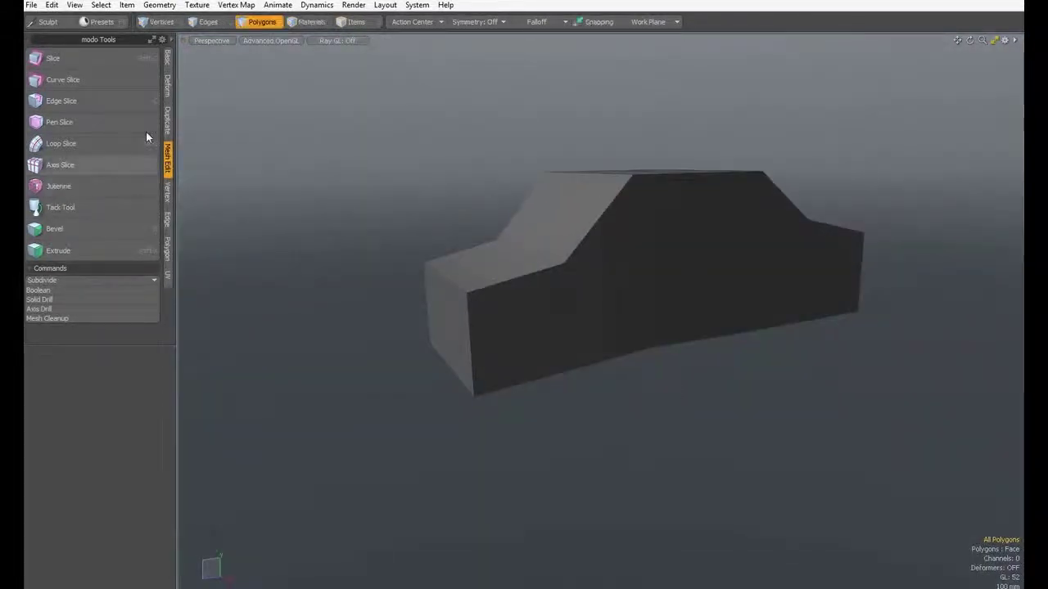
pyautogui.click(168, 59)
pyautogui.press('ctrl')
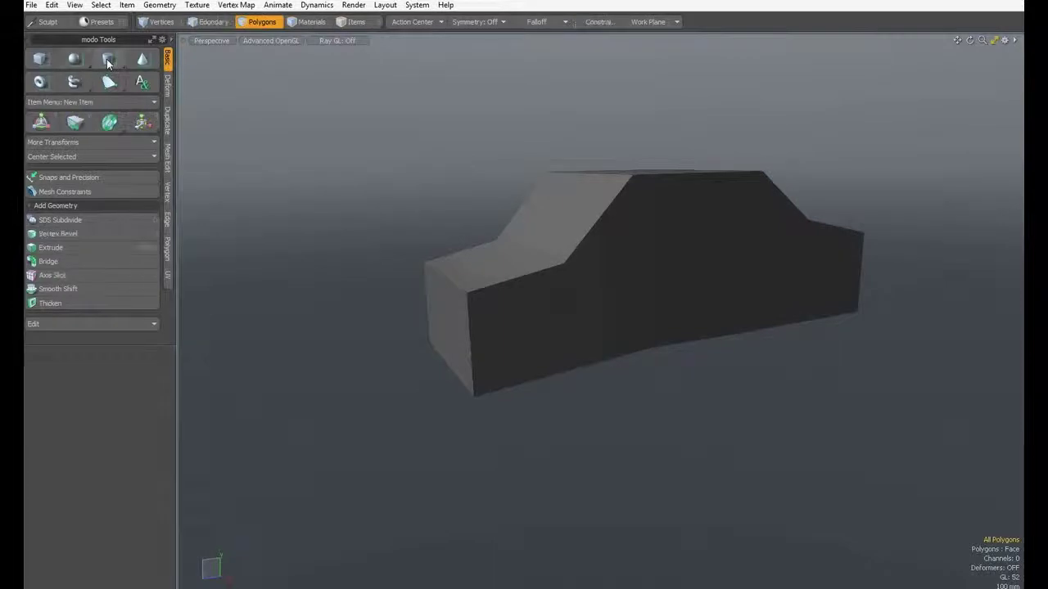
pyautogui.keyDown('ctrl'); pyautogui.click(109, 65); pyautogui.keyUp('ctrl')
pyautogui.doubleClick(628, 115)
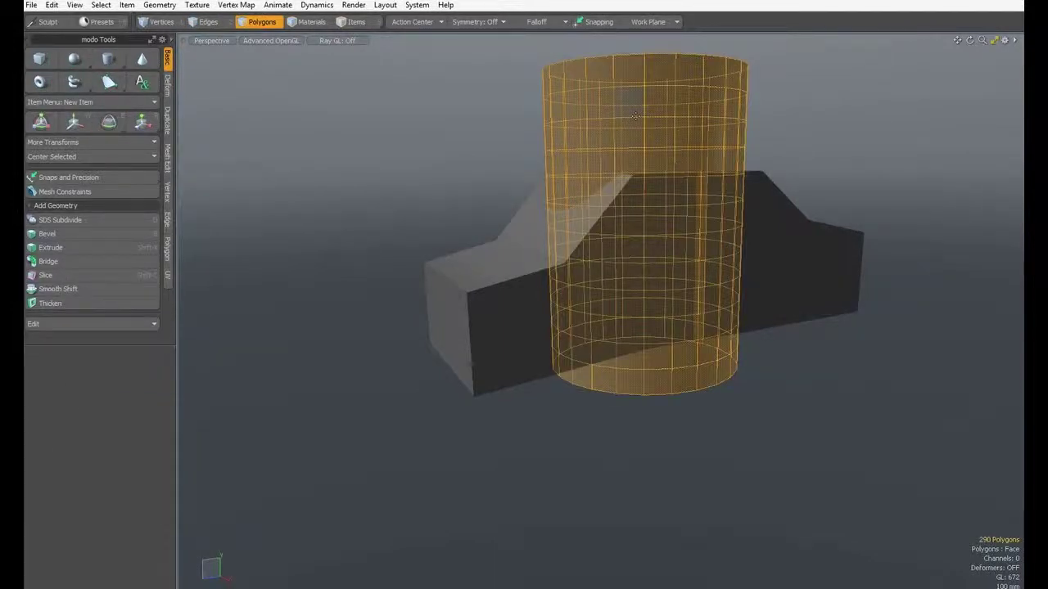
# Rotate the cylinder so its axis runs across the car and flatten it to about 16.5% in X
pyautogui.press('e')
pyautogui.moveTo(673, 177); pyautogui.dragTo(711, 416)
pyautogui.keyDown('alt'); pyautogui.moveTo(630, 303); pyautogui.dragTo(684, 243); pyautogui.keyUp('alt')
pyautogui.press('r')
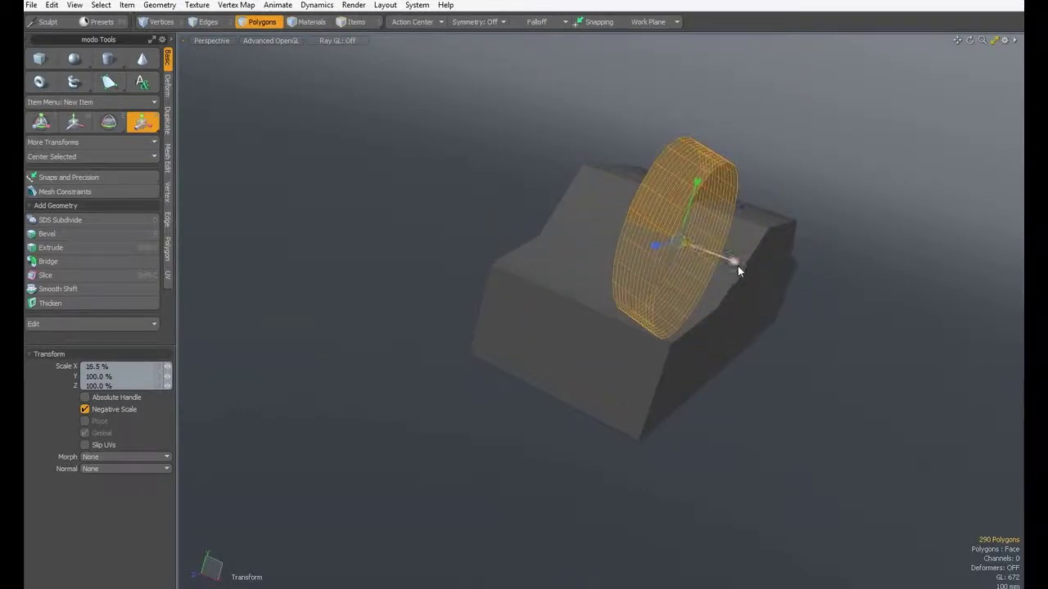
pyautogui.press('space')
# Scale the flattened cylinder down uniformly to wheel size and move it down toward the car's underside
pyautogui.keyDown('alt'); pyautogui.moveTo(884, 295); pyautogui.dragTo(569, 263); pyautogui.keyUp('alt')
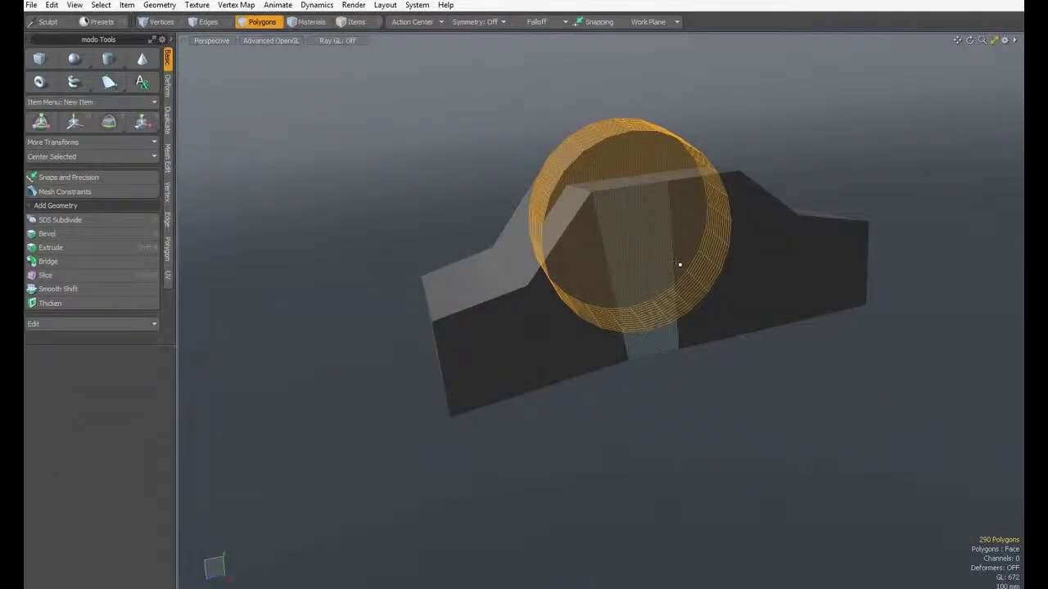
pyautogui.press('r')
pyautogui.moveTo(631, 226); pyautogui.dragTo(594, 226)
pyautogui.press('w')
pyautogui.moveTo(623, 170); pyautogui.dragTo(637, 299)
# Move the wheel out to the side of the car body and along it to the wheel's place near one end
pyautogui.keyDown('alt'); pyautogui.moveTo(644, 344); pyautogui.dragTo(802, 433); pyautogui.keyUp('alt')
pyautogui.moveTo(681, 372); pyautogui.dragTo(761, 423)
pyautogui.moveTo(685, 419); pyautogui.dragTo(641, 457)
pyautogui.keyDown('alt'); pyautogui.moveTo(896, 491); pyautogui.dragTo(558, 270); pyautogui.keyUp('alt')
pyautogui.moveTo(532, 331); pyautogui.dragTo(499, 335)
pyautogui.press('space')
# Bevel the wheel's outer cap polygon with an inset to create a smaller central hub face
pyautogui.click(663, 377)
pyautogui.keyDown('alt'); pyautogui.moveTo(673, 315); pyautogui.dragTo(730, 311); pyautogui.keyUp('alt')
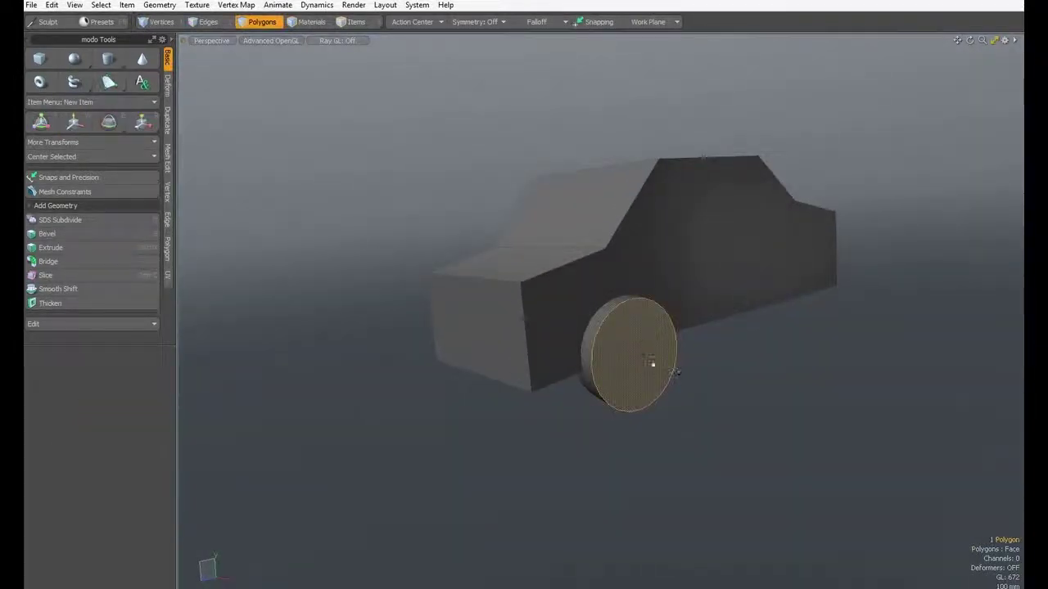
pyautogui.press('b')
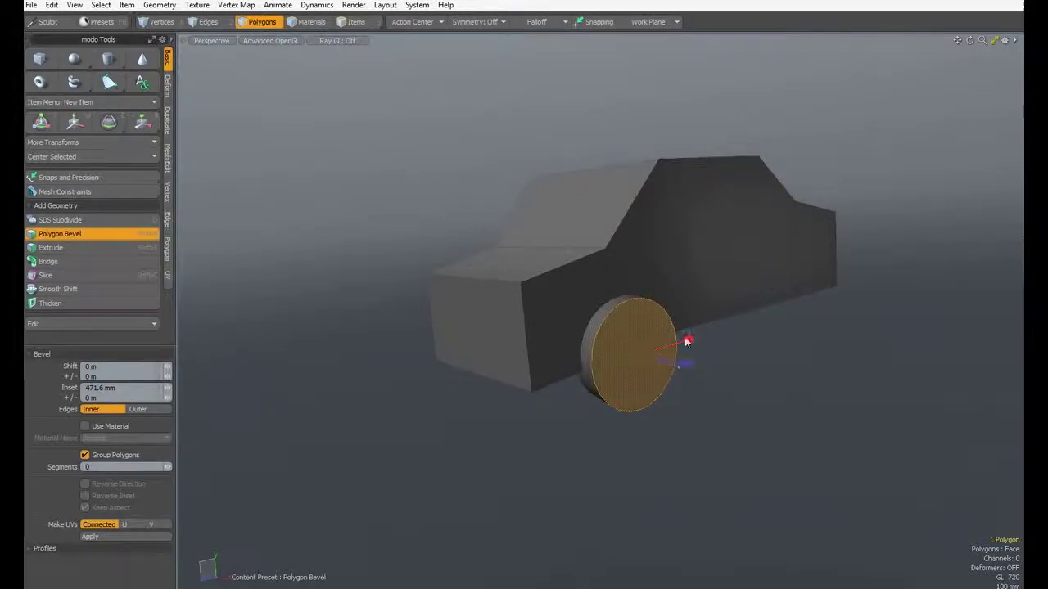
pyautogui.moveTo(689, 340); pyautogui.dragTo(595, 290)
pyautogui.press('space')
pyautogui.press('space')
pyautogui.press('space')
pyautogui.press('space')
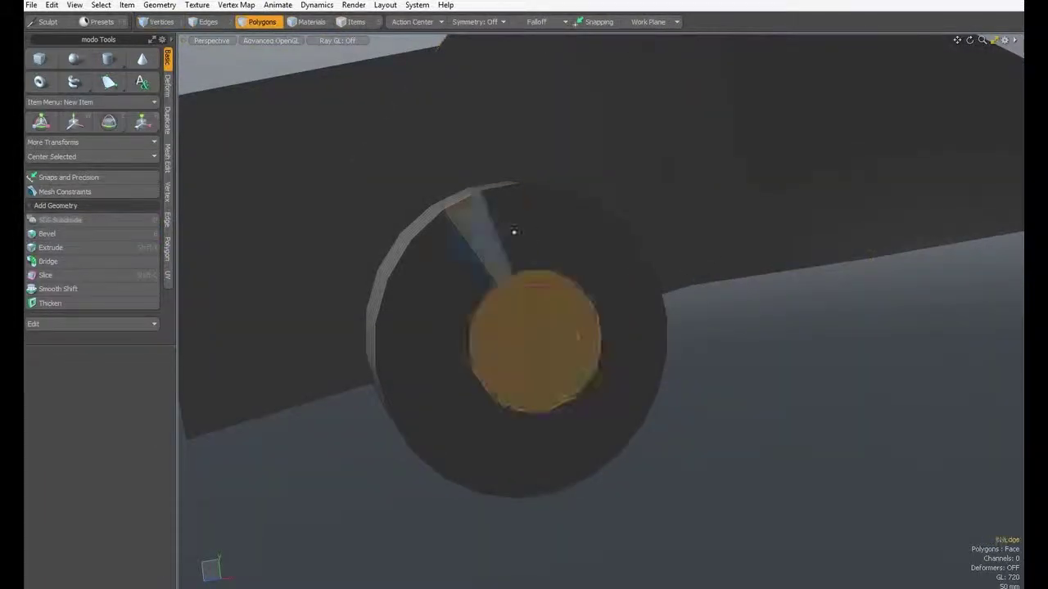
# Select the ring of 24 polygons around the wheel hub and loop-slice it with a count of 1
pyautogui.moveTo(490, 232); pyautogui.dragTo(557, 246)
pyautogui.press('Up')
pyautogui.press('Up')
pyautogui.press('Up')
pyautogui.press('Up')
pyautogui.press('Up')
pyautogui.press('Up')
pyautogui.press('Up')
pyautogui.press('Up')
pyautogui.press('Up')
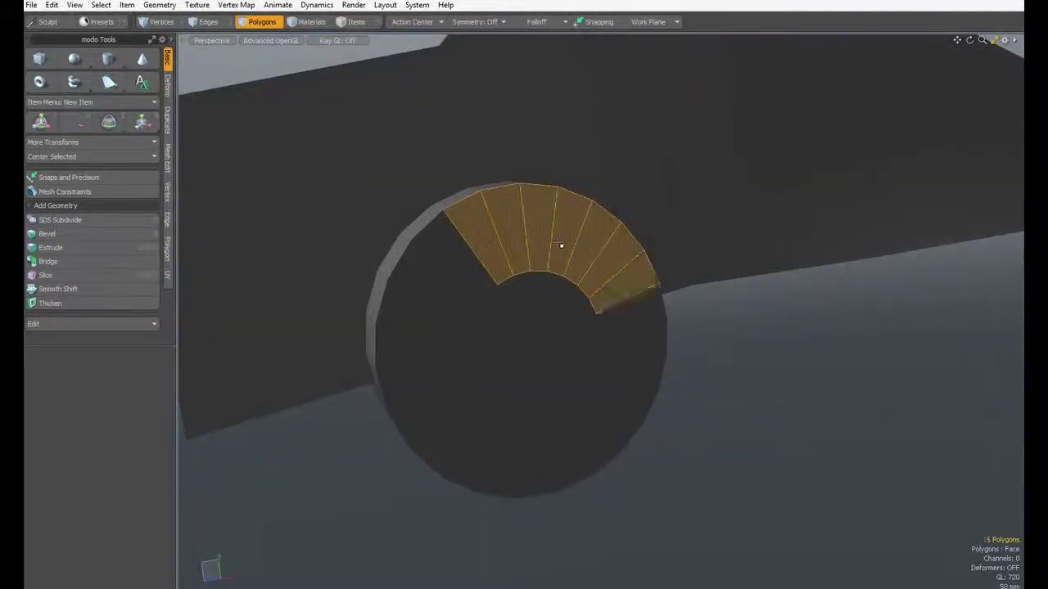
pyautogui.press('Up')
pyautogui.press('Up')
pyautogui.press('Up')
pyautogui.press('Up')
pyautogui.press('Up')
pyautogui.press('Up')
pyautogui.press('Up')
pyautogui.press('Up')
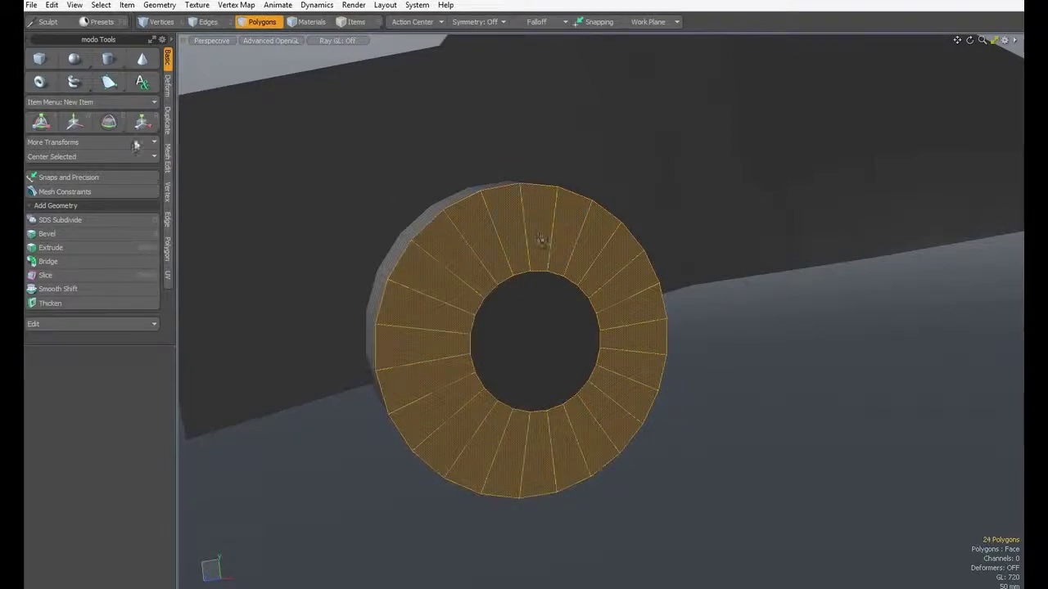
pyautogui.click(168, 157)
pyautogui.click(61, 144)
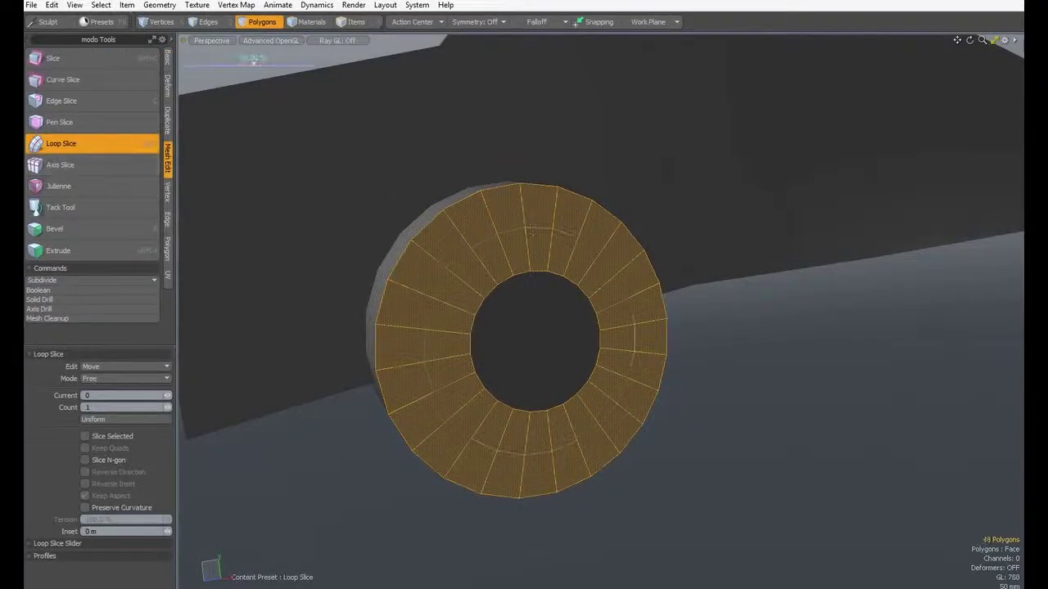
pyautogui.press('space')
# Scale the new circular edge loop on the wheel face outward, closer to the outer rim
pyautogui.press('space')
pyautogui.press('space')
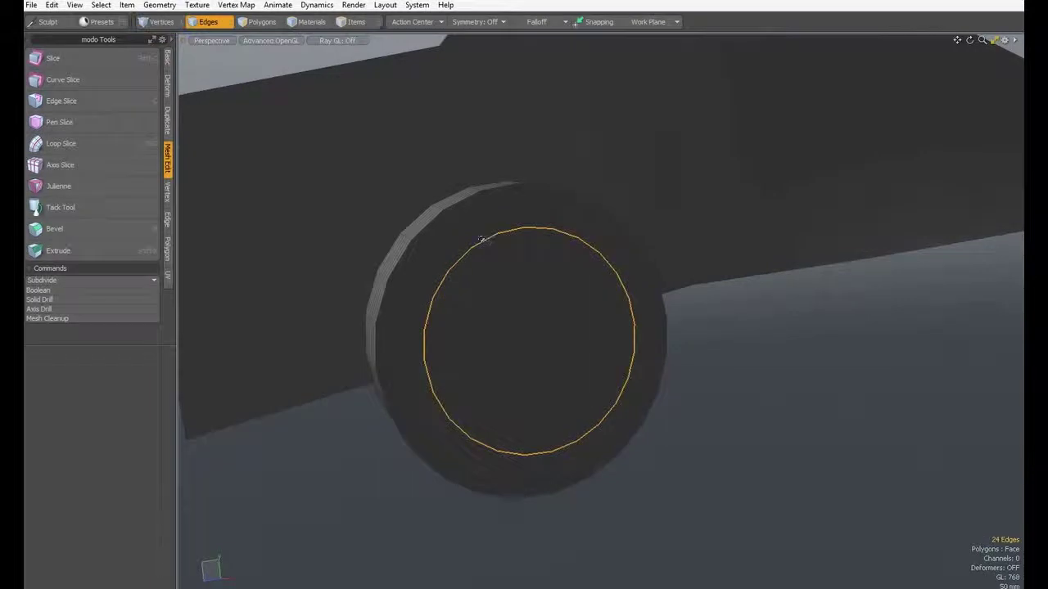
pyautogui.press('r')
pyautogui.moveTo(537, 342)
pyautogui.mouseDown()
pyautogui.moveTo(566, 342)
pyautogui.moveTo(553, 342)
pyautogui.mouseUp()
pyautogui.press('space')
# Bevel the enlarged circular edge loop with an inset of about 16 mm to form a narrow ring
pyautogui.press('space')
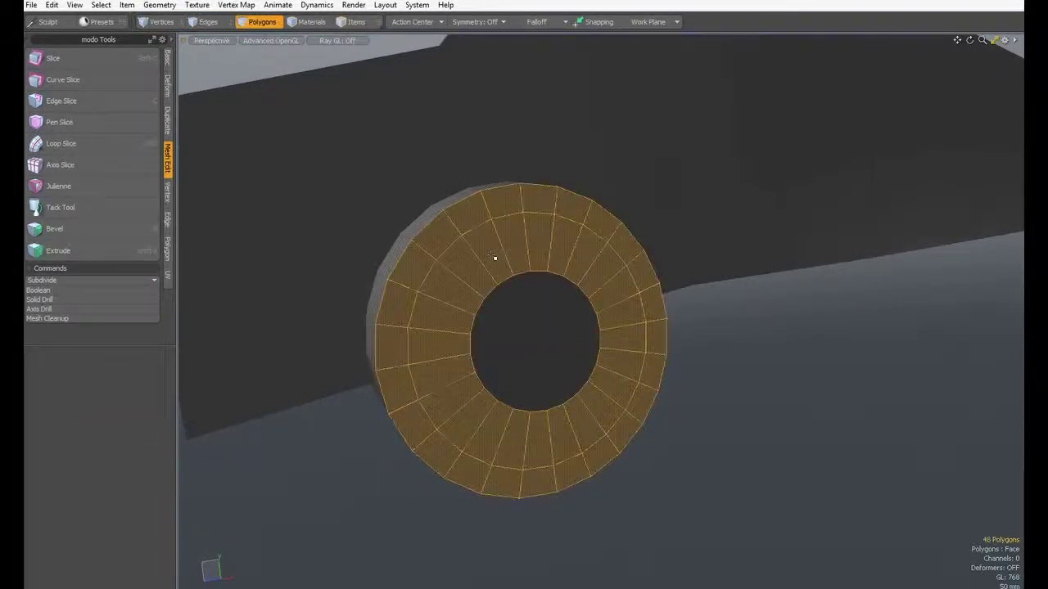
pyautogui.press('space')
pyautogui.press('space')
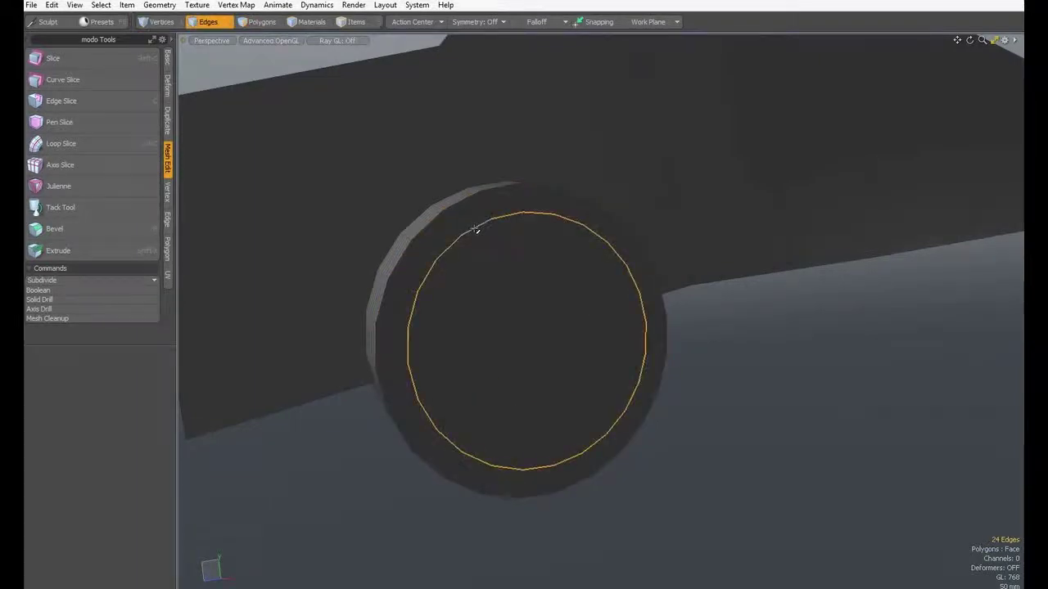
pyautogui.press('b')
pyautogui.moveTo(475, 230); pyautogui.dragTo(488, 230)
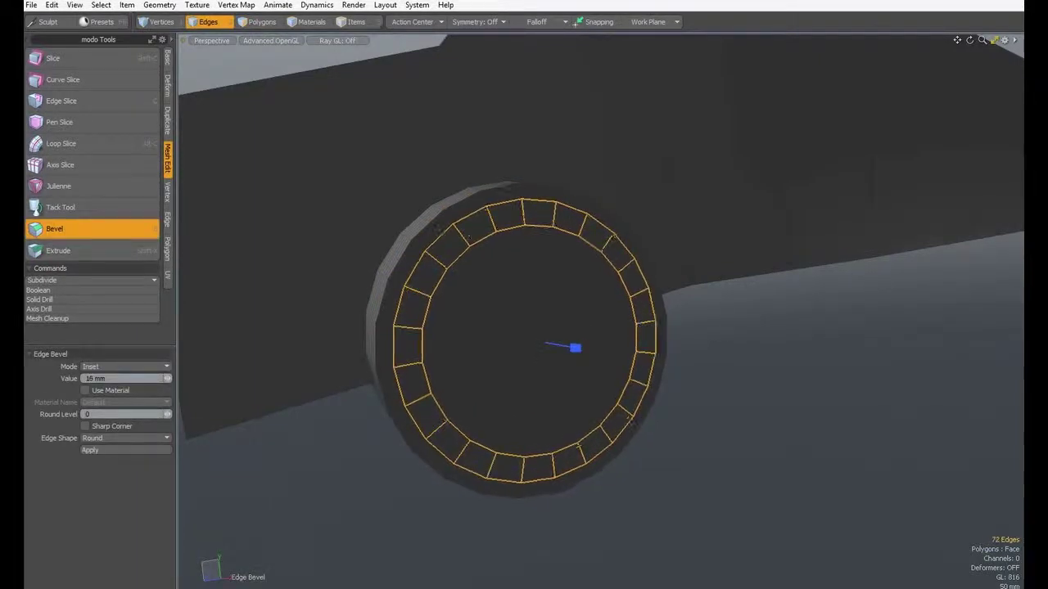
pyautogui.press('space')
# Select the inner circular edge loop of the narrow ring on the wheel face and scale it inward toward the center
pyautogui.doubleClick(480, 244)
pyautogui.press('r')
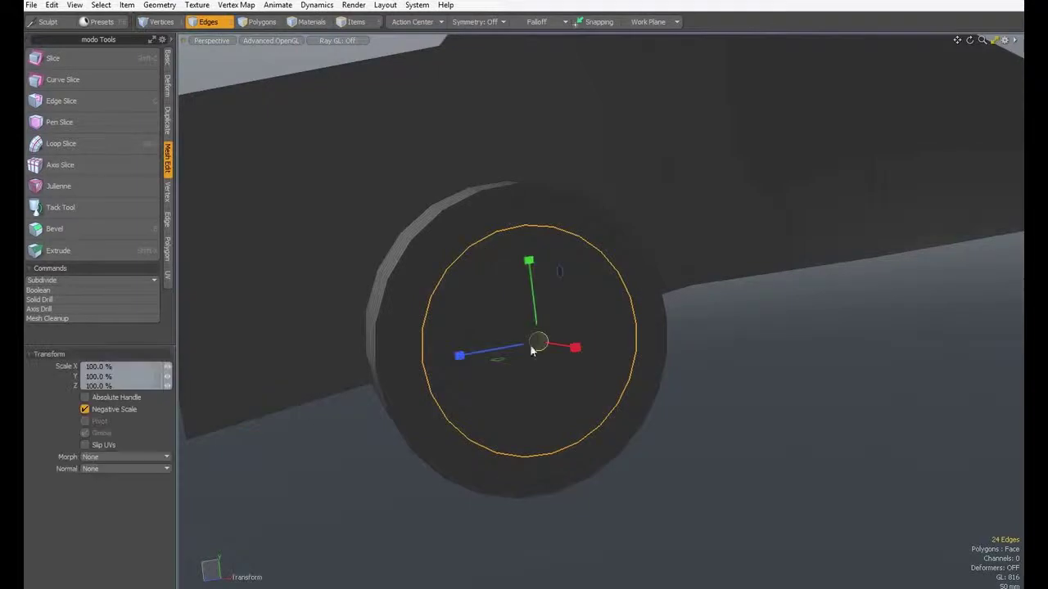
pyautogui.moveTo(538, 341); pyautogui.dragTo(519, 341)
pyautogui.press('space')
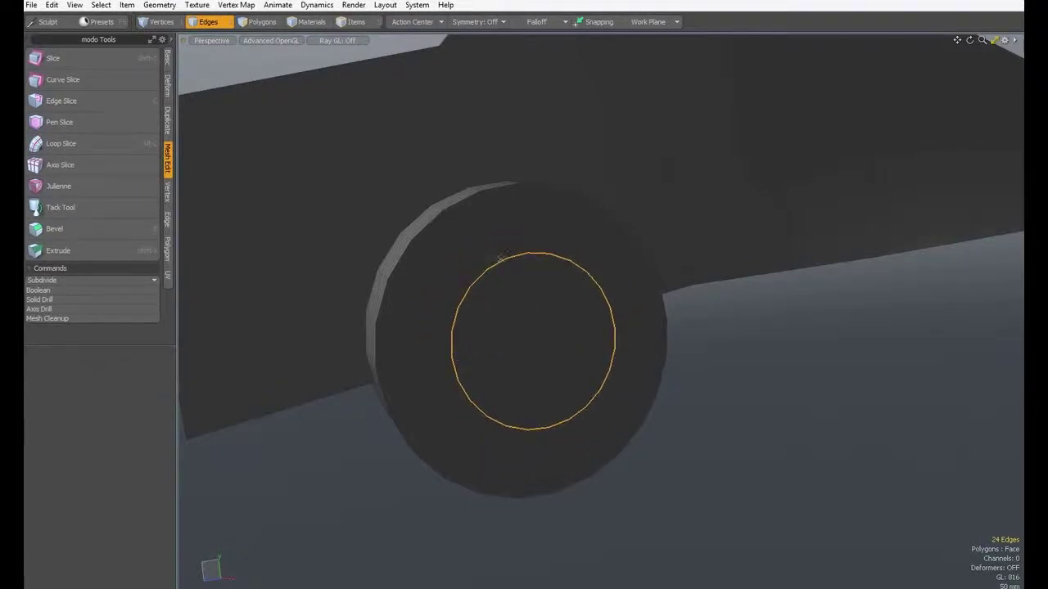
# Select the ring of 24 polygons around the wheel hub and bevel it inward with a -40 mm shift and about 4.4 mm inset
pyautogui.press('3')
pyautogui.moveTo(485, 236); pyautogui.dragTo(515, 235)
pyautogui.press('Up')
pyautogui.press('Up')
pyautogui.press('Up')
pyautogui.press('Up')
pyautogui.press('Up')
pyautogui.press('Up')
pyautogui.press('Up')
pyautogui.press('Up')
pyautogui.press('Up')
pyautogui.press('Up')
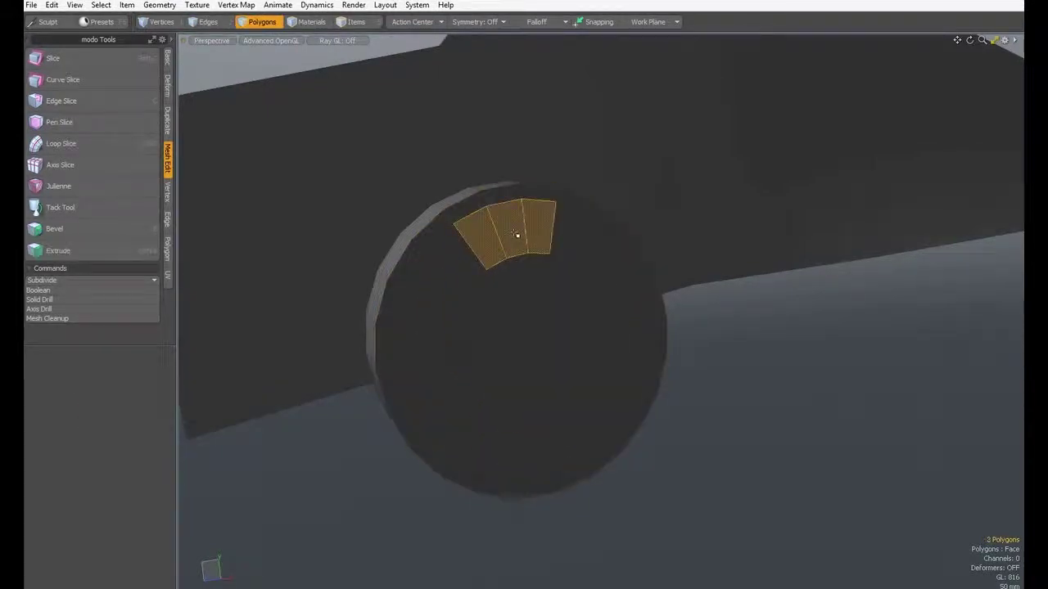
pyautogui.press('Up')
pyautogui.press('Up')
pyautogui.press('Up')
pyautogui.press('Up')
pyautogui.press('Up')
pyautogui.press('Up')
pyautogui.press('Up')
pyautogui.press('Up')
pyautogui.press('Up')
pyautogui.press('Up')
pyautogui.press('Up')
pyautogui.press('Up')
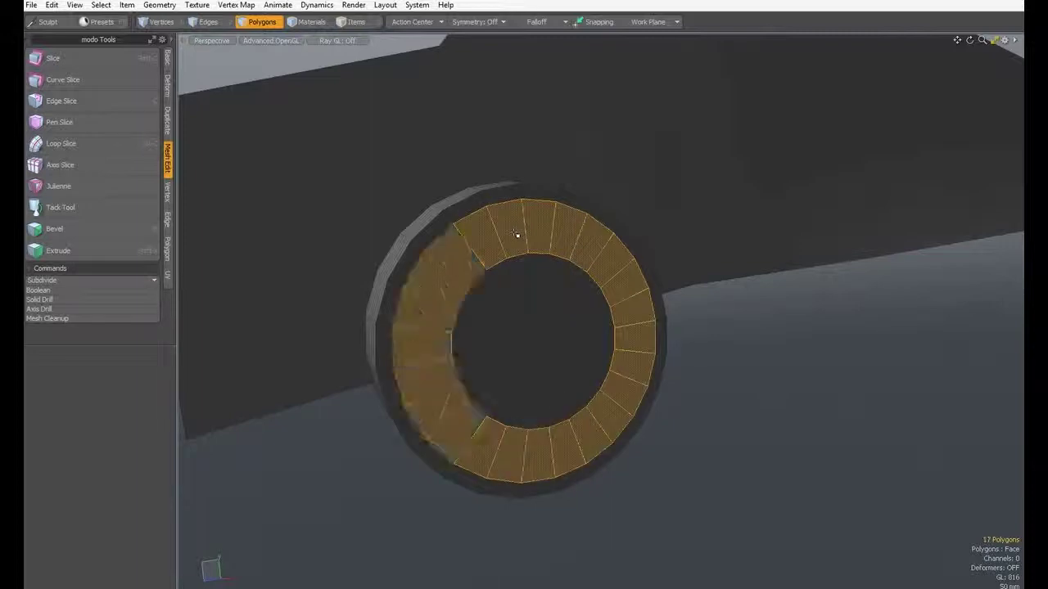
pyautogui.press('b')
pyautogui.keyDown('alt'); pyautogui.moveTo(520, 263); pyautogui.dragTo(657, 399); pyautogui.keyUp('alt')
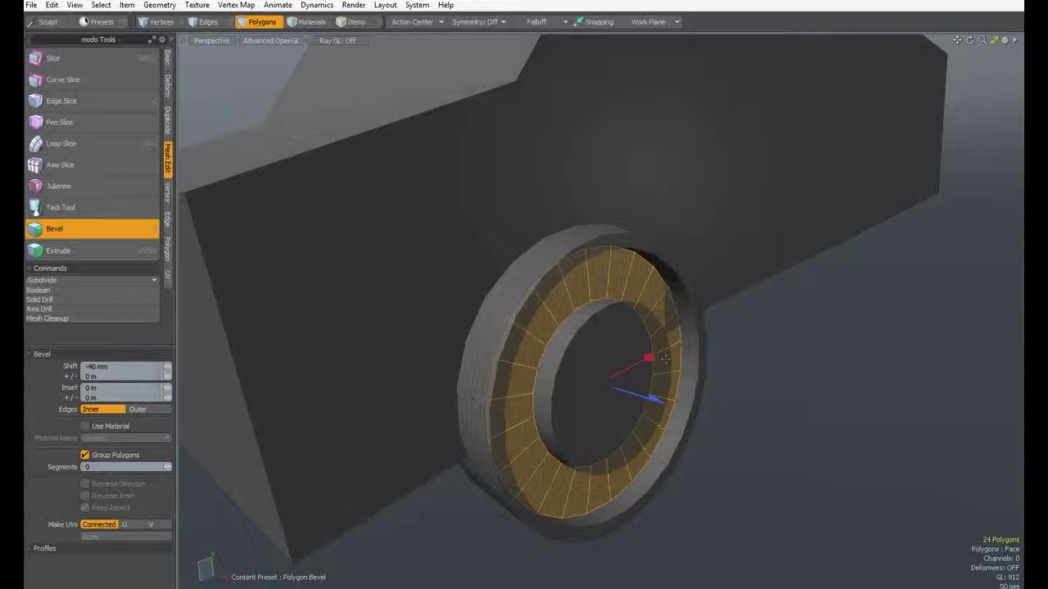
pyautogui.moveTo(649, 358); pyautogui.dragTo(652, 357)
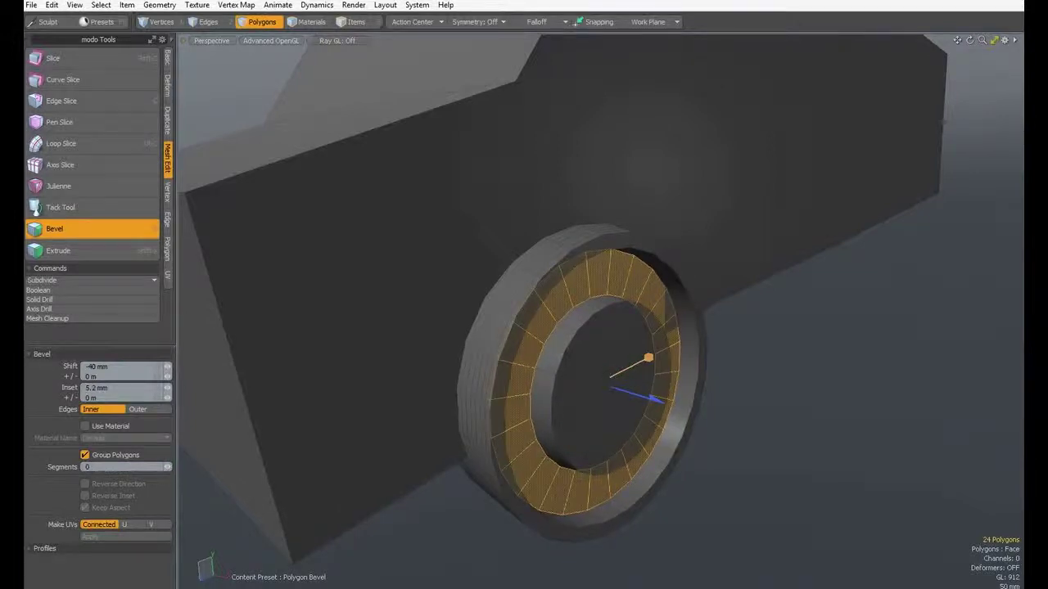
pyautogui.press('space')
pyautogui.click(725, 372)
# Bevel the wheel's central hub polygon inward with an inset to form a tapered circular recess ending in a smaller face
pyautogui.keyDown('alt'); pyautogui.moveTo(725, 372); pyautogui.dragTo(590, 420); pyautogui.keyUp('alt')
pyautogui.click(579, 373)
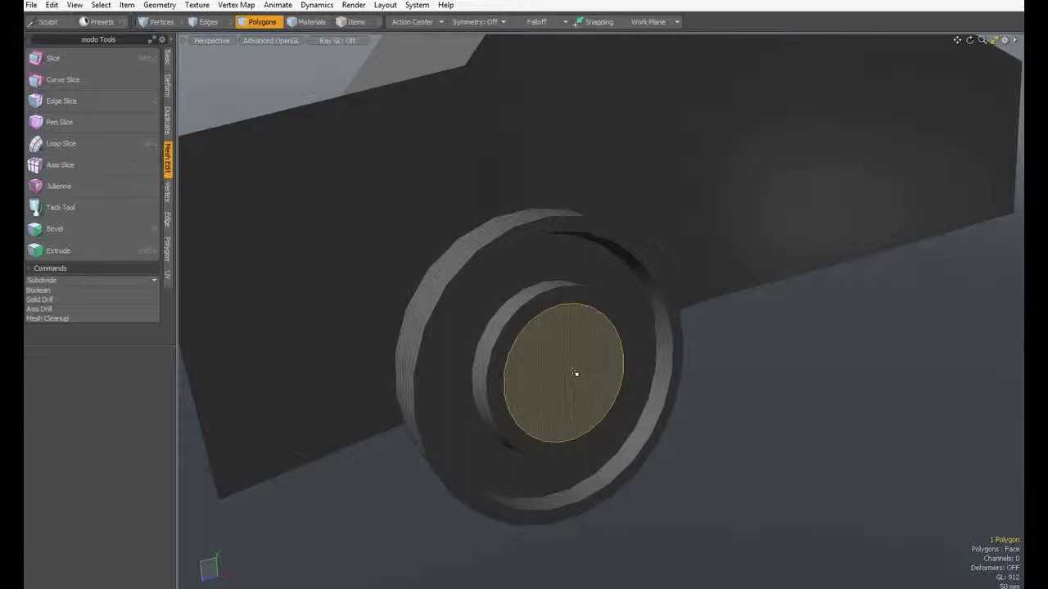
pyautogui.press('b')
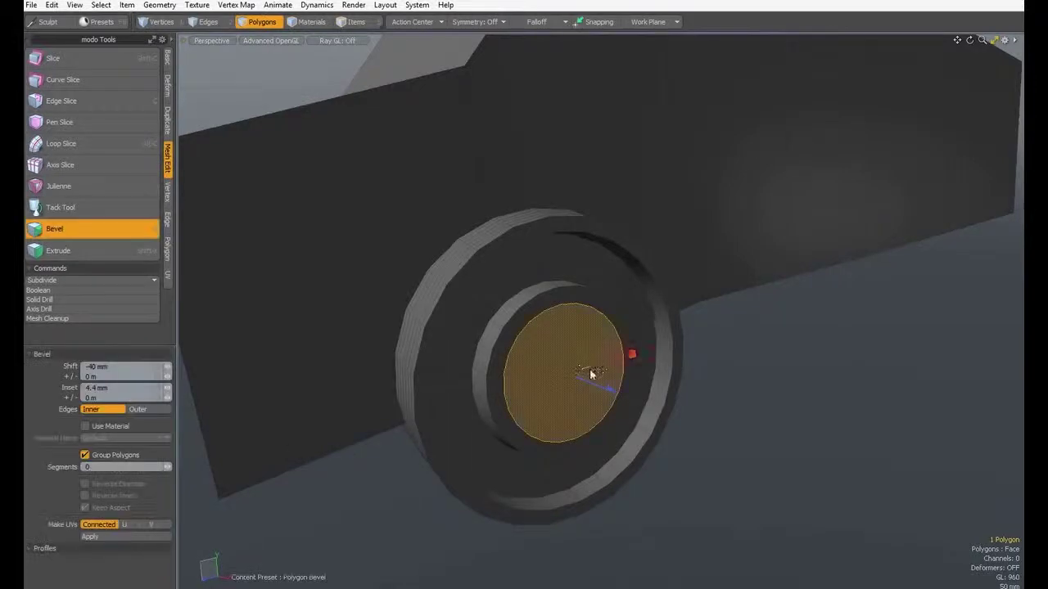
pyautogui.moveTo(631, 361)
pyautogui.mouseDown()
pyautogui.moveTo(652, 354)
pyautogui.moveTo(635, 357)
pyautogui.mouseUp()
pyautogui.moveTo(614, 396); pyautogui.dragTo(602, 385)
pyautogui.press('space')
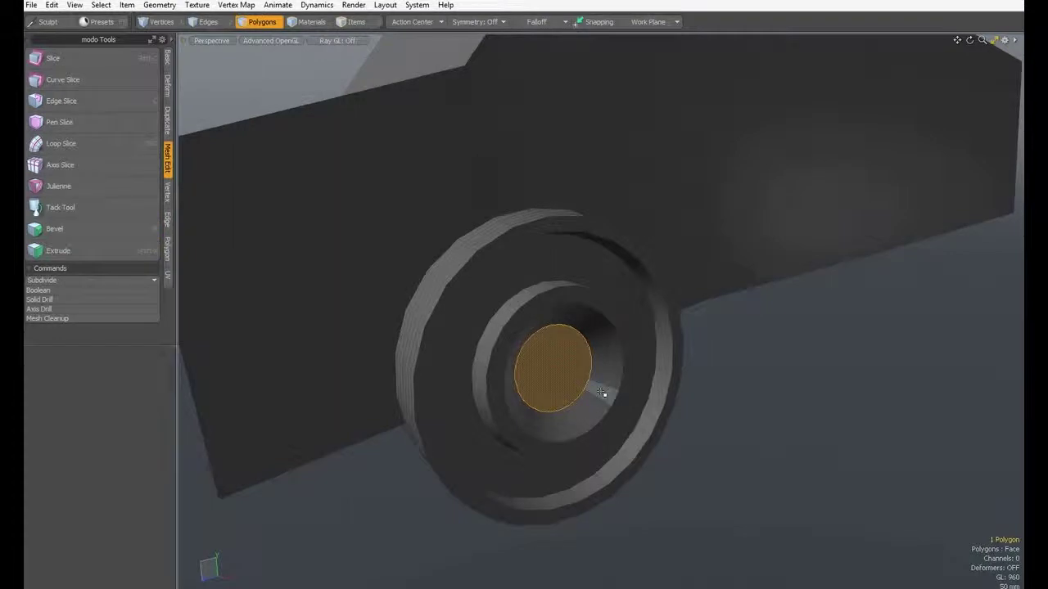
# Bevel the small face inside the hub recess again, pulling it outward to form a protruding central cap
pyautogui.press('b')
pyautogui.moveTo(619, 355); pyautogui.dragTo(615, 394)
pyautogui.press('w')
pyautogui.press('space')
pyautogui.click(787, 385)
# Duplicate the entire finished wheel and move the copy about -1.35 m along Z to the rear of the car
pyautogui.keyDown('ctrl'); pyautogui.keyDown('alt'); pyautogui.moveTo(788, 385); pyautogui.dragTo(728, 349); pyautogui.keyUp('alt'); pyautogui.keyUp('ctrl')
pyautogui.doubleClick(643, 369)
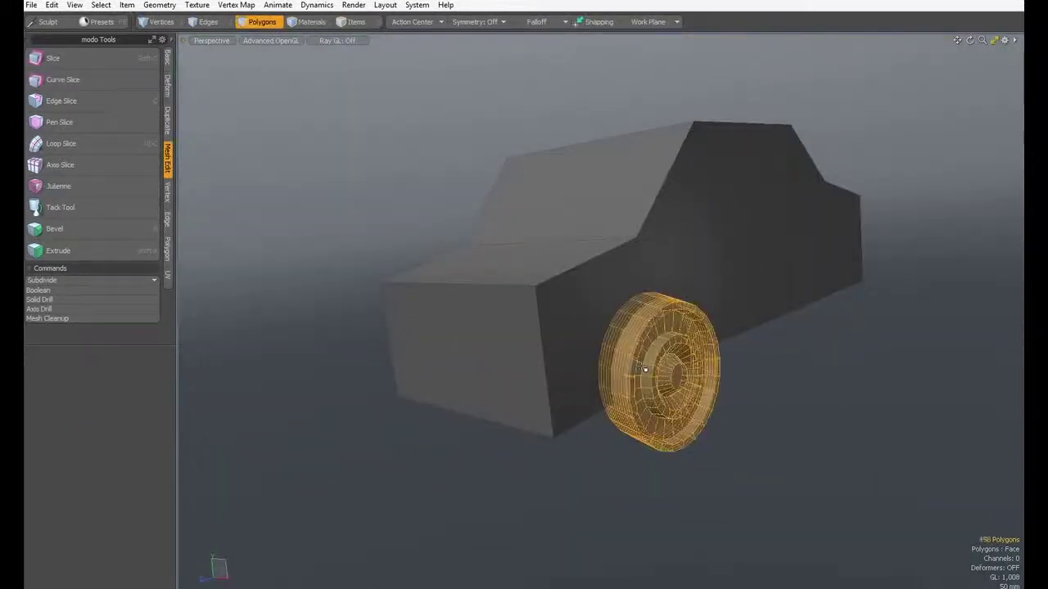
pyautogui.press('w')
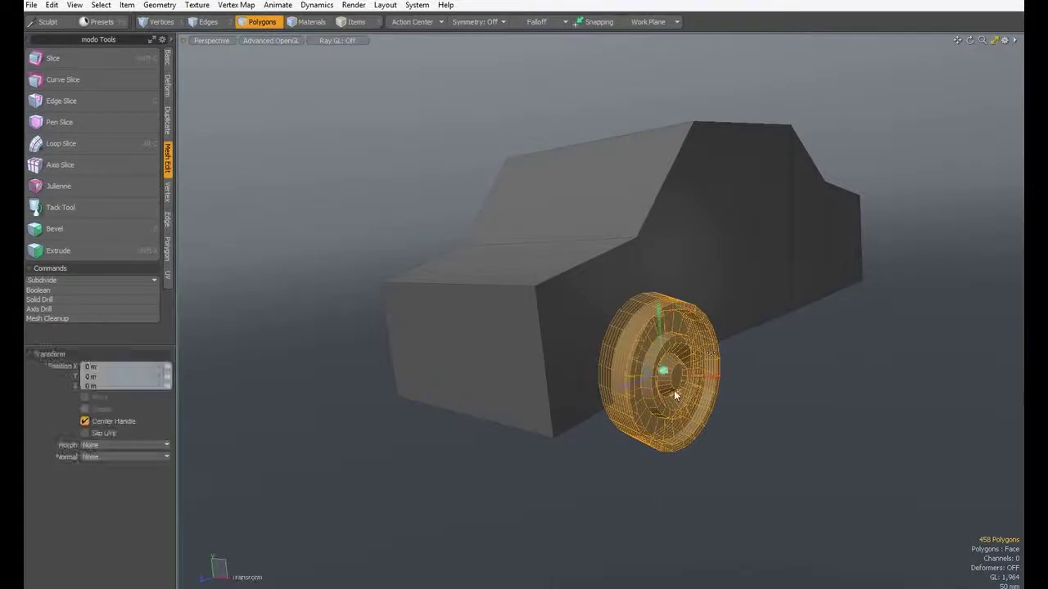
pyautogui.moveTo(644, 382); pyautogui.dragTo(810, 302)
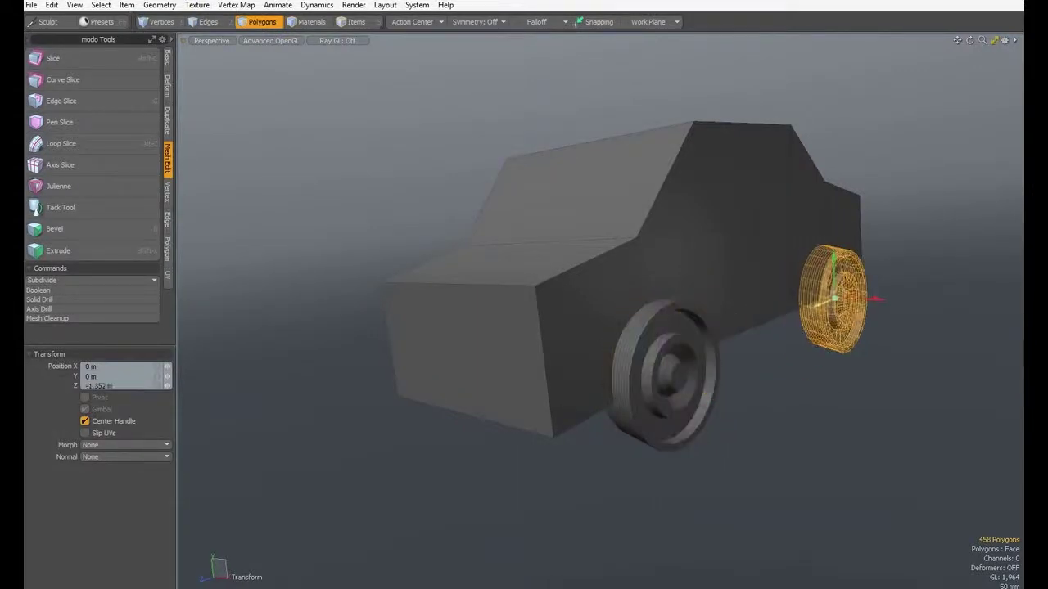
pyautogui.keyDown('alt'); pyautogui.moveTo(821, 431); pyautogui.dragTo(561, 452); pyautogui.keyUp('alt')
pyautogui.keyDown('ctrl'); pyautogui.keyDown('alt'); pyautogui.moveTo(655, 403); pyautogui.dragTo(578, 400); pyautogui.keyUp('alt'); pyautogui.keyUp('ctrl')
pyautogui.keyDown('alt'); pyautogui.keyDown('shift'); pyautogui.moveTo(578, 399); pyautogui.dragTo(487, 389); pyautogui.keyUp('shift'); pyautogui.keyUp('alt')
pyautogui.moveTo(648, 388); pyautogui.dragTo(641, 386)
pyautogui.press('q')
pyautogui.click(590, 454)
# Select the whole rear wheel and fine-tune its position beside the car body
pyautogui.keyDown('alt'); pyautogui.moveTo(590, 453); pyautogui.dragTo(428, 450); pyautogui.keyUp('alt')
pyautogui.keyDown('alt'); pyautogui.moveTo(612, 451); pyautogui.dragTo(561, 447); pyautogui.keyUp('alt')
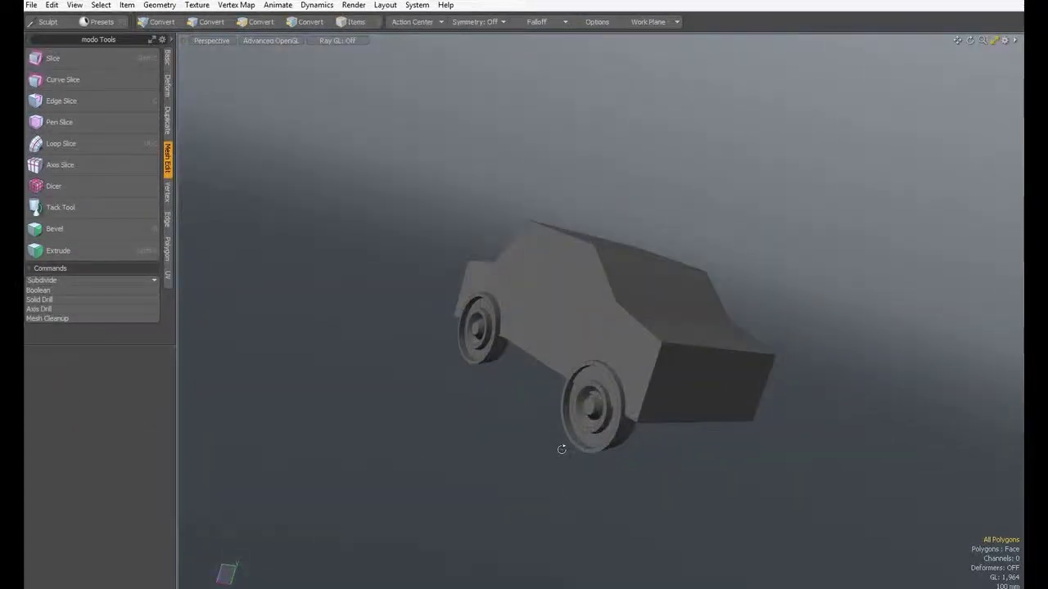
pyautogui.press('1')
pyautogui.doubleClick(607, 432)
pyautogui.press('3')
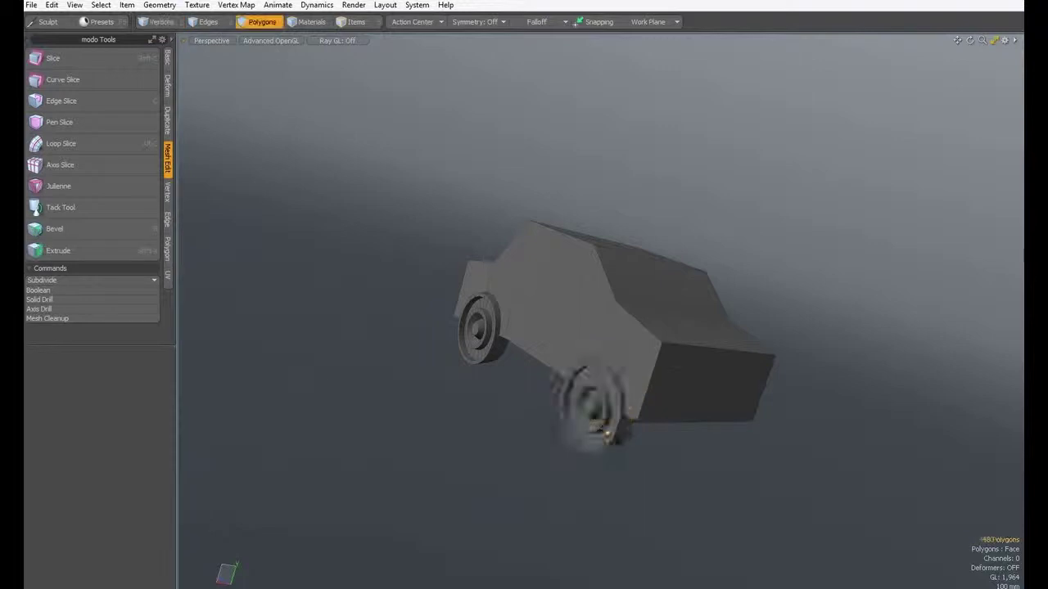
pyautogui.doubleClick(606, 432)
pyautogui.press('w')
pyautogui.moveTo(583, 404); pyautogui.dragTo(576, 411)
pyautogui.press('q')
pyautogui.click(480, 462)
# Duplicate the front and rear wheels together and move the copies -1.42 m along X to the opposite side of the car
pyautogui.doubleClick(578, 411)
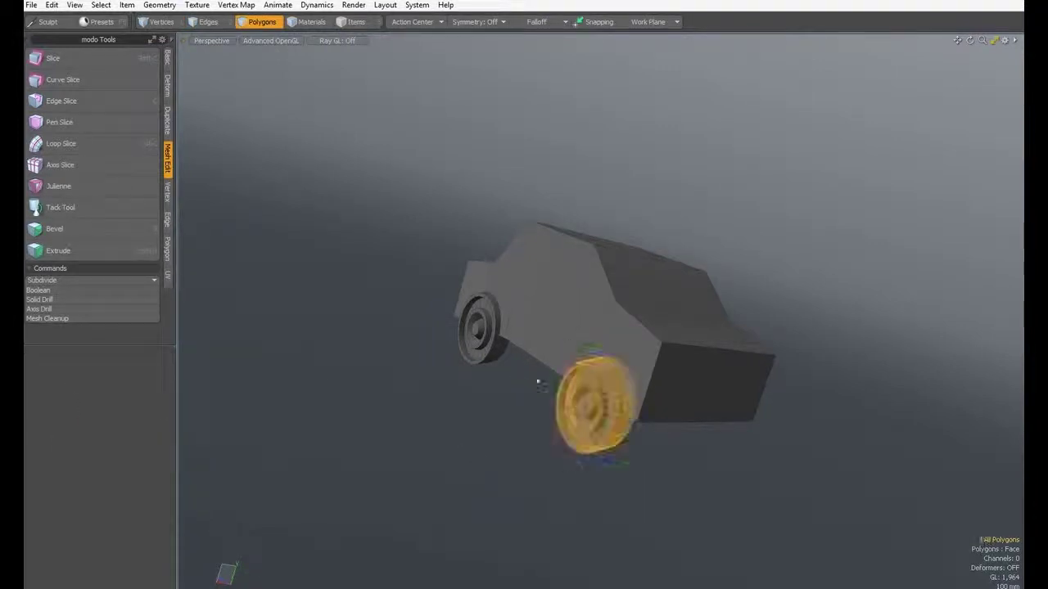
pyautogui.keyDown('shift'); pyautogui.doubleClick(469, 352); pyautogui.keyUp('shift')
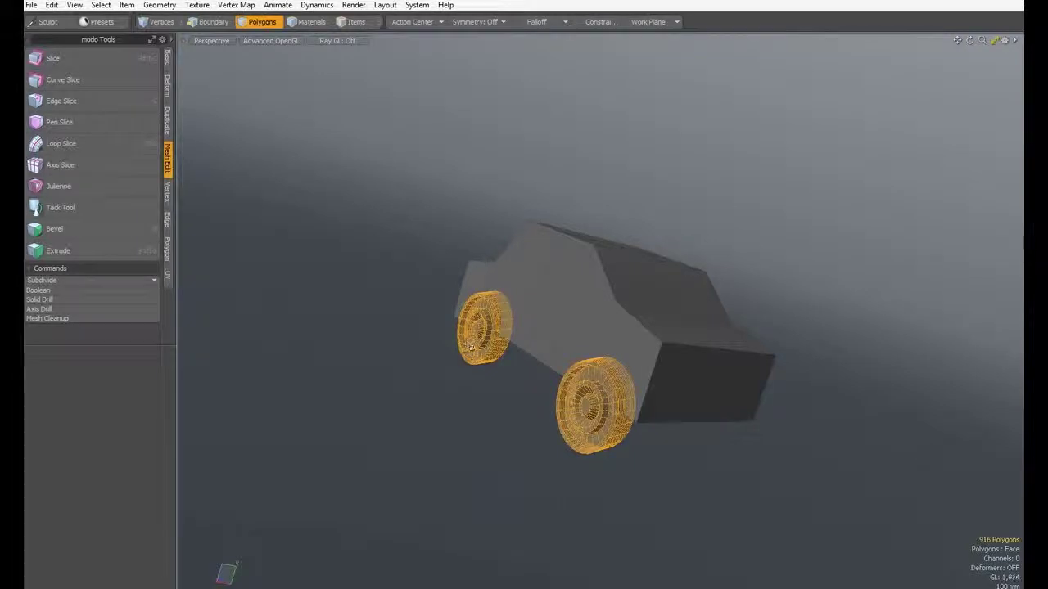
pyautogui.press('w')
pyautogui.moveTo(510, 360); pyautogui.dragTo(662, 374)
# Rotate the copied wheel pair around the Y axis so that their detailed hubs face outward from the car
pyautogui.keyDown('alt'); pyautogui.moveTo(694, 333); pyautogui.dragTo(259, 292); pyautogui.keyUp('alt')
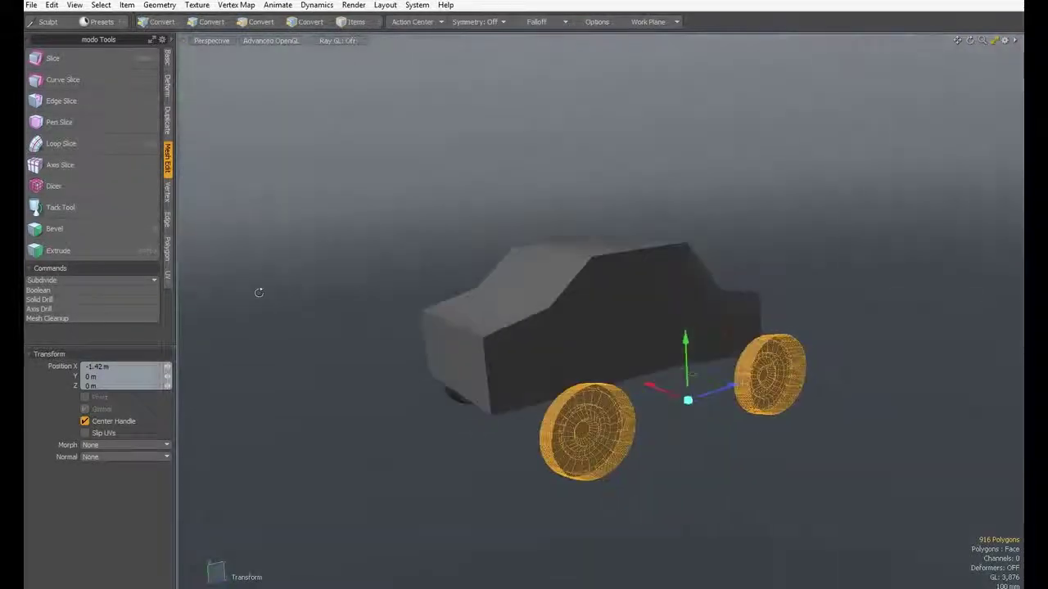
pyautogui.press('e')
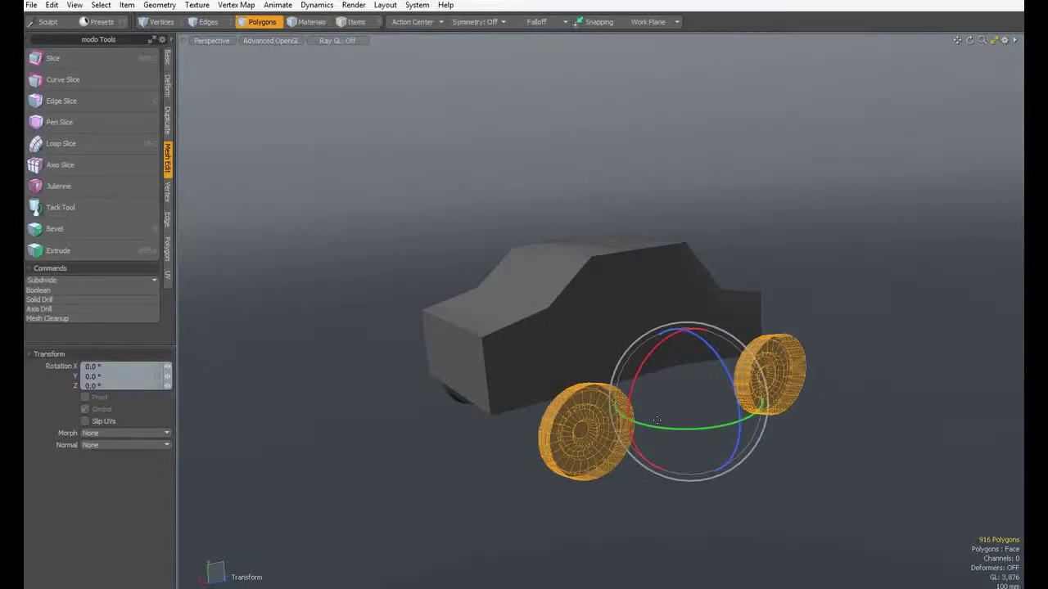
pyautogui.moveTo(657, 430); pyautogui.dragTo(893, 311)
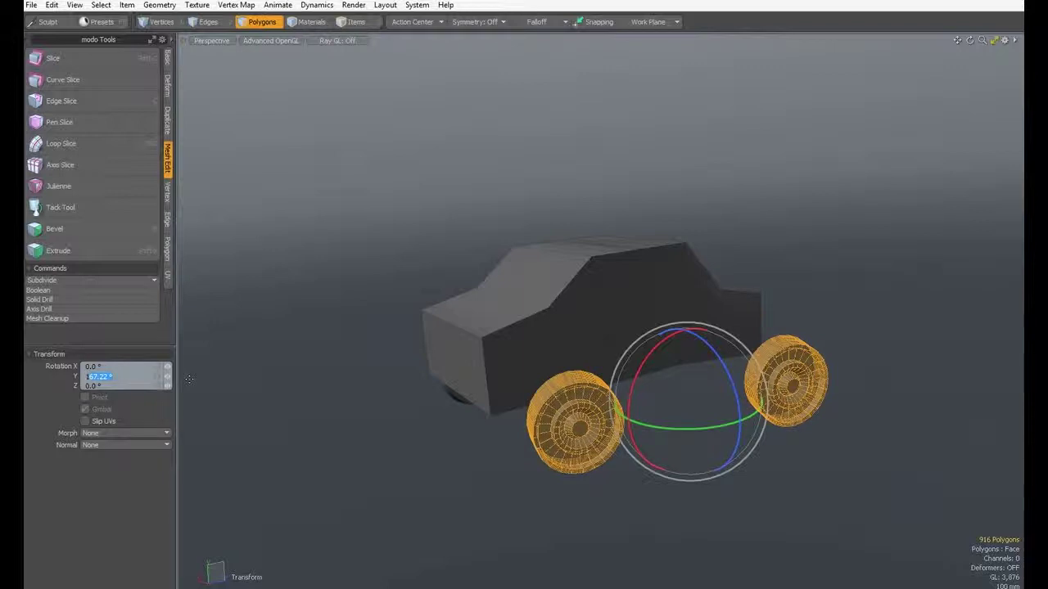
pyautogui.press('Return')
pyautogui.press('w')
pyautogui.keyDown('alt'); pyautogui.moveTo(769, 405); pyautogui.dragTo(792, 411); pyautogui.keyUp('alt')
pyautogui.press('q')
pyautogui.click(786, 373)
# Select the four middle polygons on the car's sides and loop-slice them horizontally to separate the upper window area from the doors
pyautogui.keyDown('alt'); pyautogui.moveTo(784, 365); pyautogui.dragTo(601, 327); pyautogui.keyUp('alt')
pyautogui.keyDown('alt'); pyautogui.keyDown('shift'); pyautogui.moveTo(641, 238); pyautogui.dragTo(611, 260); pyautogui.keyUp('shift'); pyautogui.keyUp('alt')
pyautogui.keyDown('alt'); pyautogui.moveTo(714, 221); pyautogui.dragTo(757, 243); pyautogui.keyUp('alt')
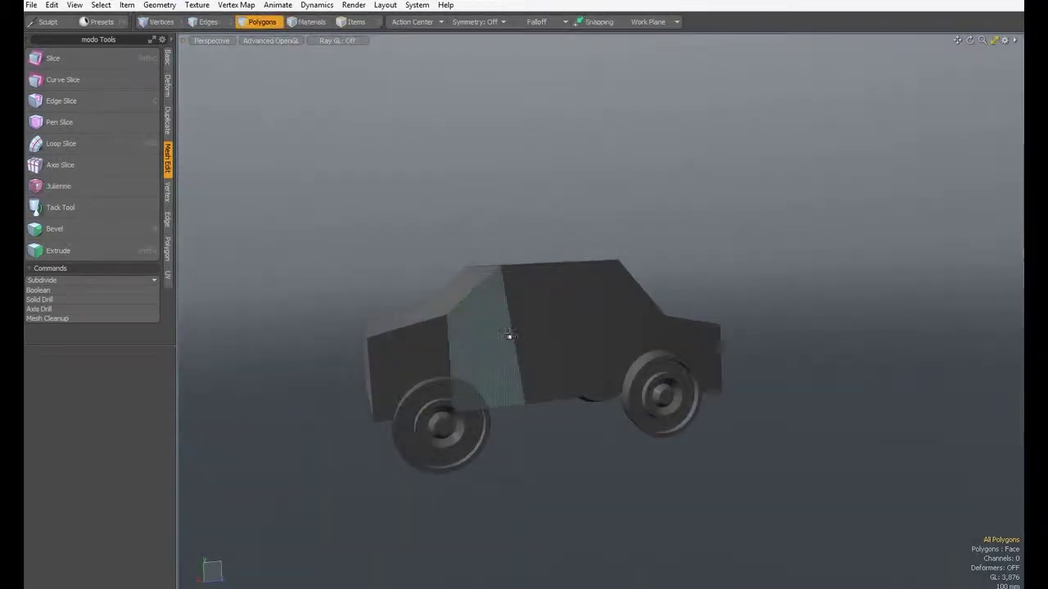
pyautogui.moveTo(506, 334); pyautogui.dragTo(627, 329)
pyautogui.moveTo(536, 352)
pyautogui.keyDown('alt'); pyautogui.mouseDown()
pyautogui.moveTo(570, 359)
pyautogui.moveTo(702, 346)
pyautogui.mouseUp(); pyautogui.keyUp('alt')
pyautogui.moveTo(622, 346)
pyautogui.mouseDown()
pyautogui.moveTo(652, 343)
pyautogui.moveTo(418, 352)
pyautogui.moveTo(657, 361)
pyautogui.mouseUp()
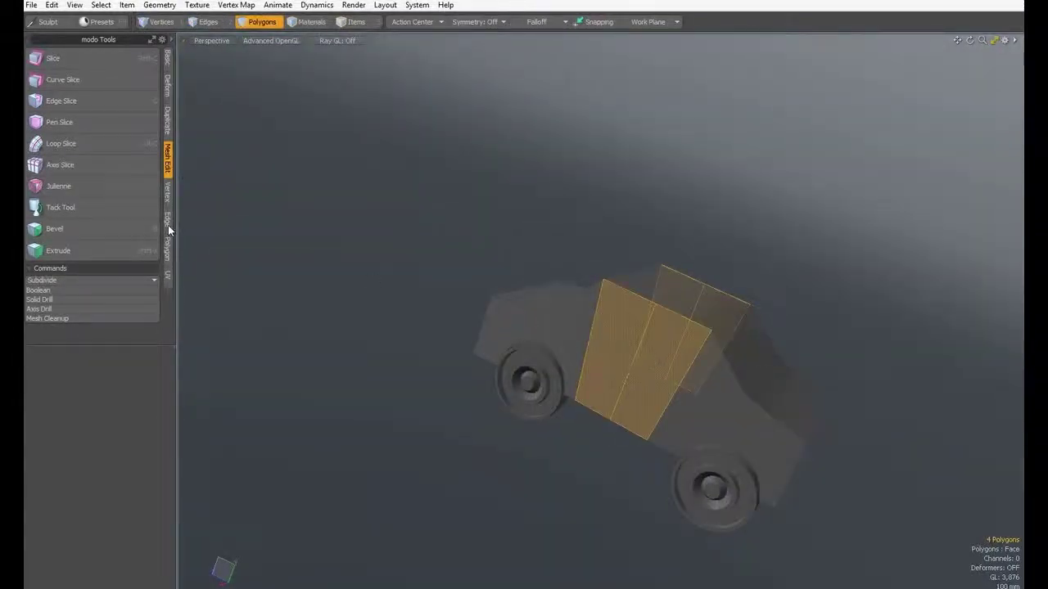
pyautogui.click(86, 145)
pyautogui.click(422, 185)
pyautogui.press('space')
pyautogui.click(627, 159)
# Select the sloped windshield and rear window polygons and bevel them with a small inset to create a frame
pyautogui.keyDown('alt'); pyautogui.moveTo(627, 159); pyautogui.dragTo(499, 184); pyautogui.keyUp('alt')
pyautogui.keyDown('alt'); pyautogui.moveTo(504, 380); pyautogui.dragTo(372, 375); pyautogui.keyUp('alt')
pyautogui.click(611, 298)
pyautogui.keyDown('alt'); pyautogui.moveTo(501, 310); pyautogui.dragTo(591, 323); pyautogui.keyUp('alt')
pyautogui.keyDown('shift'); pyautogui.click(482, 292); pyautogui.keyUp('shift')
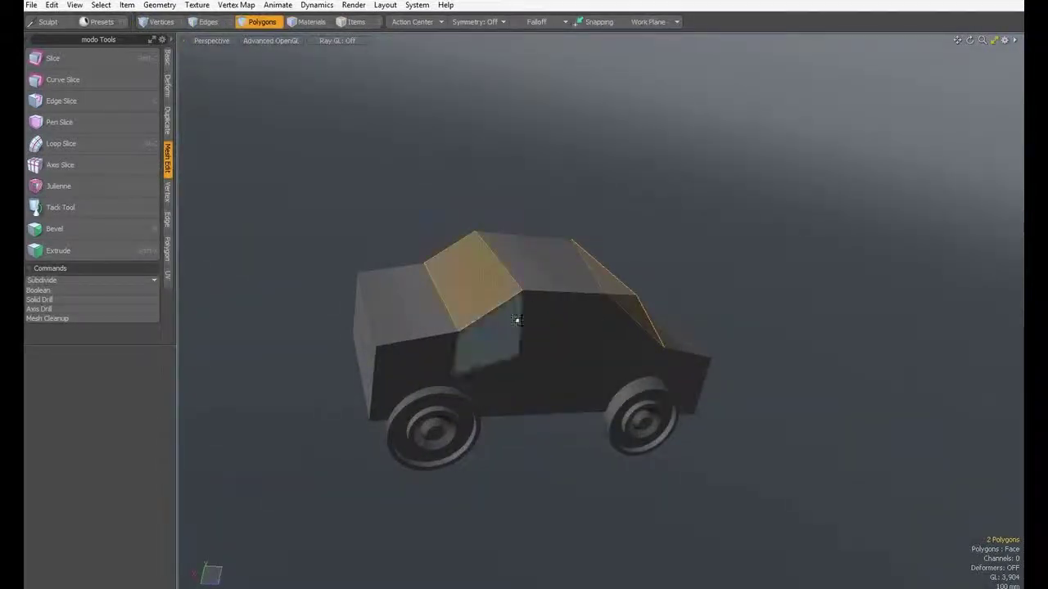
pyautogui.press('b')
pyautogui.moveTo(528, 268); pyautogui.dragTo(528, 367)
pyautogui.press('q')
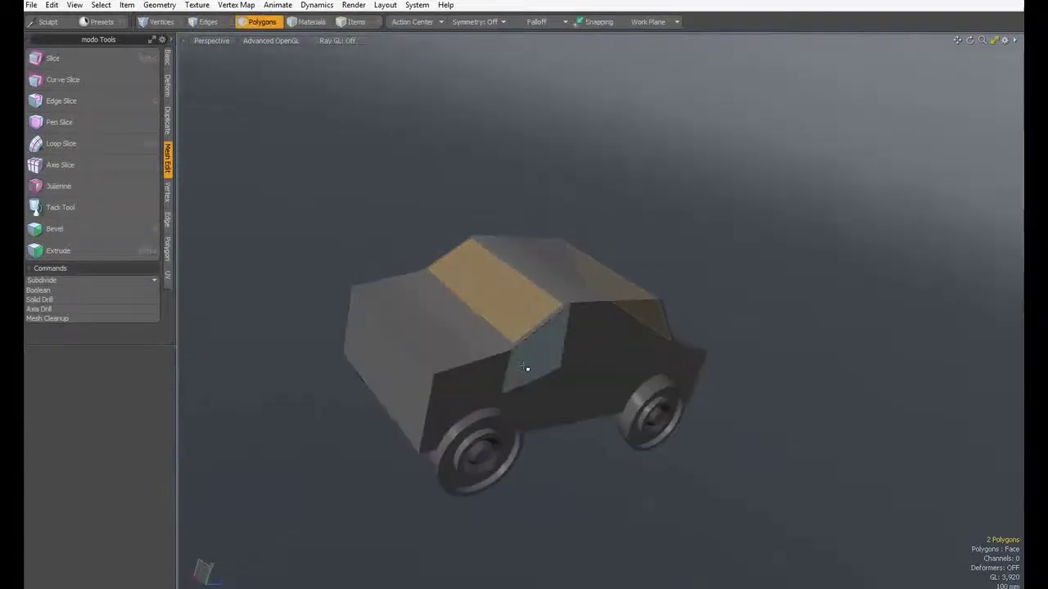
# Bevel the inset windshield and rear window polygons a second time with a -10 mm shift and 10 mm inset
pyautogui.press('b')
pyautogui.moveTo(525, 270); pyautogui.dragTo(528, 270)
pyautogui.press('q')
pyautogui.click(587, 175)
# Select the loop of 24 polygons running lengthwise around the car body and loop-slice it with a count of 4
pyautogui.keyDown('alt'); pyautogui.moveTo(687, 360); pyautogui.dragTo(402, 253); pyautogui.keyUp('alt')
pyautogui.moveTo(738, 326)
pyautogui.keyDown('alt'); pyautogui.keyDown('shift'); pyautogui.mouseDown()
pyautogui.moveTo(746, 381)
pyautogui.moveTo(372, 330)
pyautogui.moveTo(545, 434)
pyautogui.moveTo(589, 414)
pyautogui.mouseUp(); pyautogui.keyUp('shift'); pyautogui.keyUp('alt')
pyautogui.press('Up')
pyautogui.press('Up')
pyautogui.press('Up')
pyautogui.press('Up')
pyautogui.press('Up')
pyautogui.press('Up')
pyautogui.press('Up')
pyautogui.press('Up')
pyautogui.press('Up')
pyautogui.press('Up')
pyautogui.press('Up')
pyautogui.press('Up')
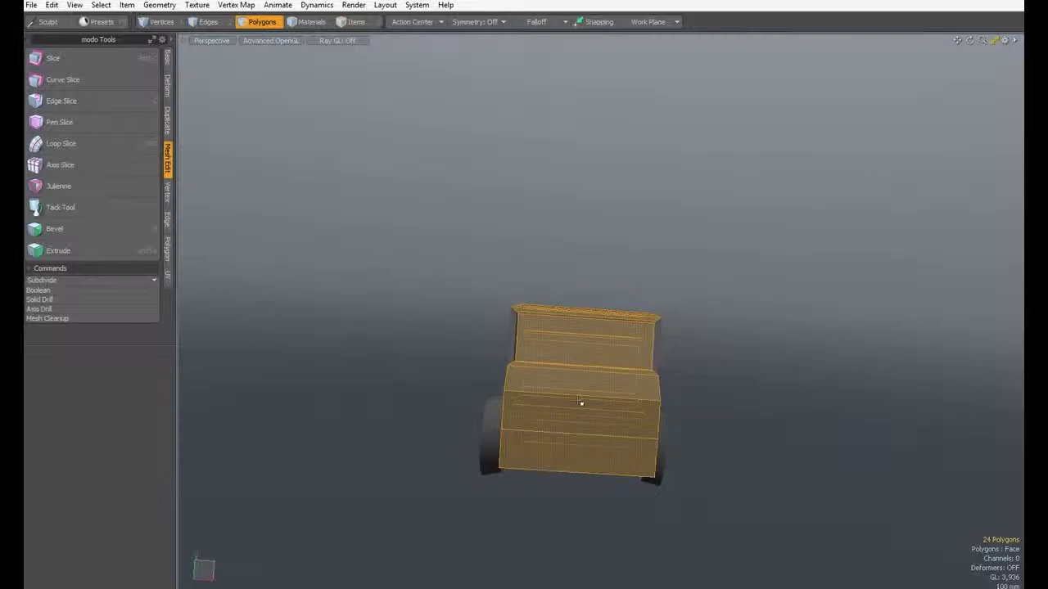
pyautogui.click(74, 144)
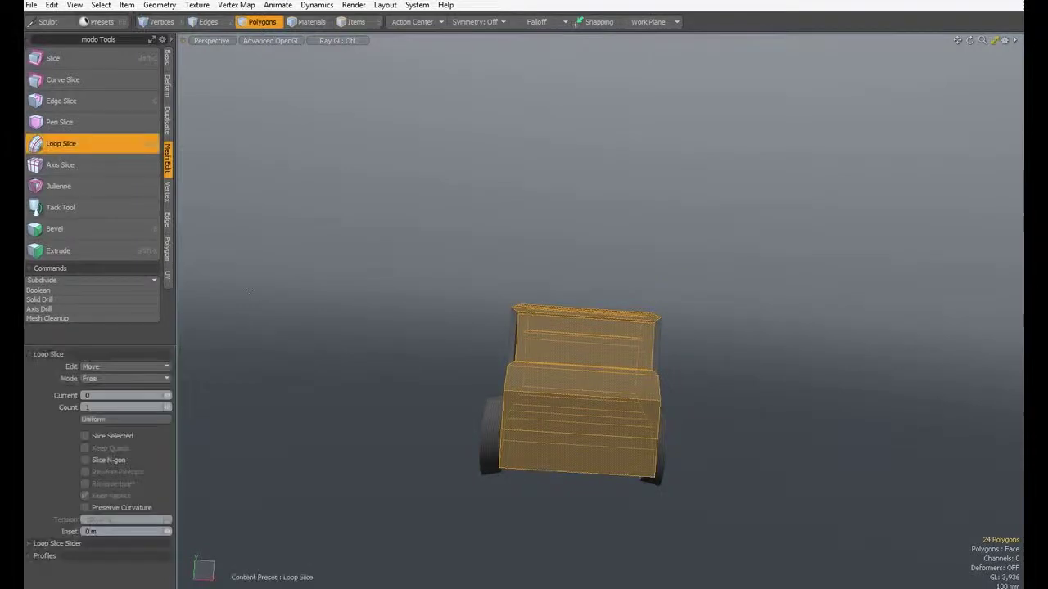
pyautogui.click(598, 349)
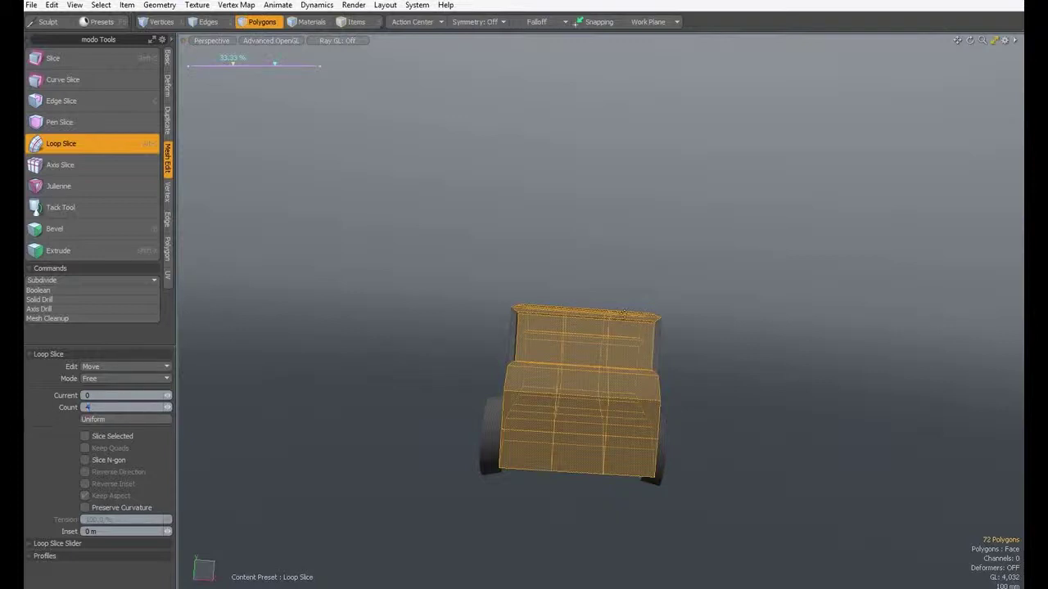
pyautogui.press('Return')
pyautogui.press('space')
pyautogui.click(620, 273)
# Select the two outer vertices midway up the car's front face and bevel them with a 99 mm inset into diamond shapes
pyautogui.keyDown('alt'); pyautogui.moveTo(554, 433); pyautogui.dragTo(636, 430); pyautogui.keyUp('alt')
pyautogui.press('1')
pyautogui.click(572, 439)
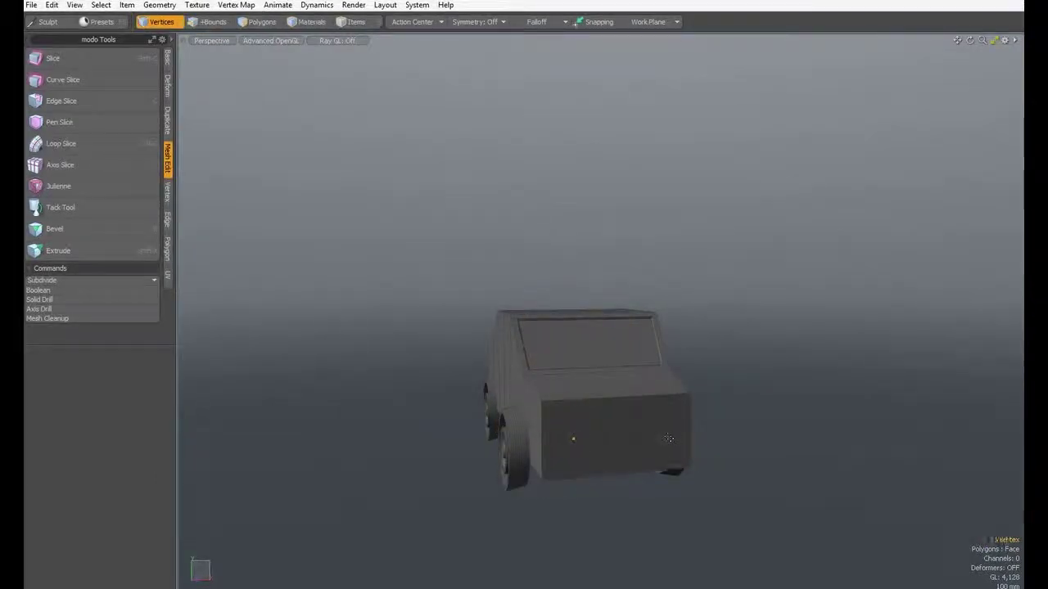
pyautogui.press('b')
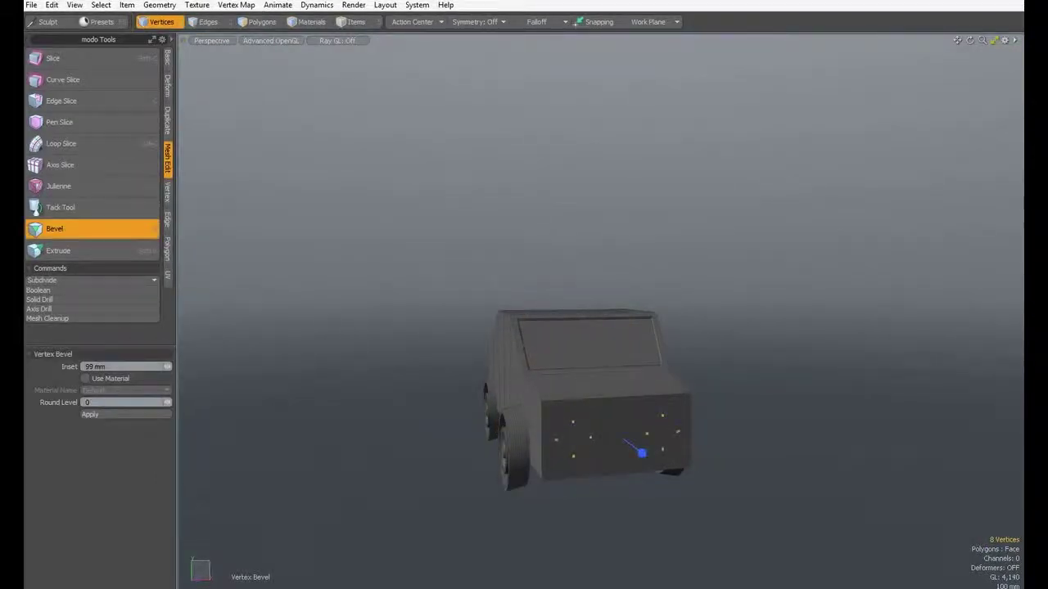
pyautogui.press('space')
# Select both diamond polygons on the car's front face and bevel them inward to form recessed headlights
pyautogui.press('3')
pyautogui.click(577, 442)
pyautogui.press('1')
pyautogui.press('3')
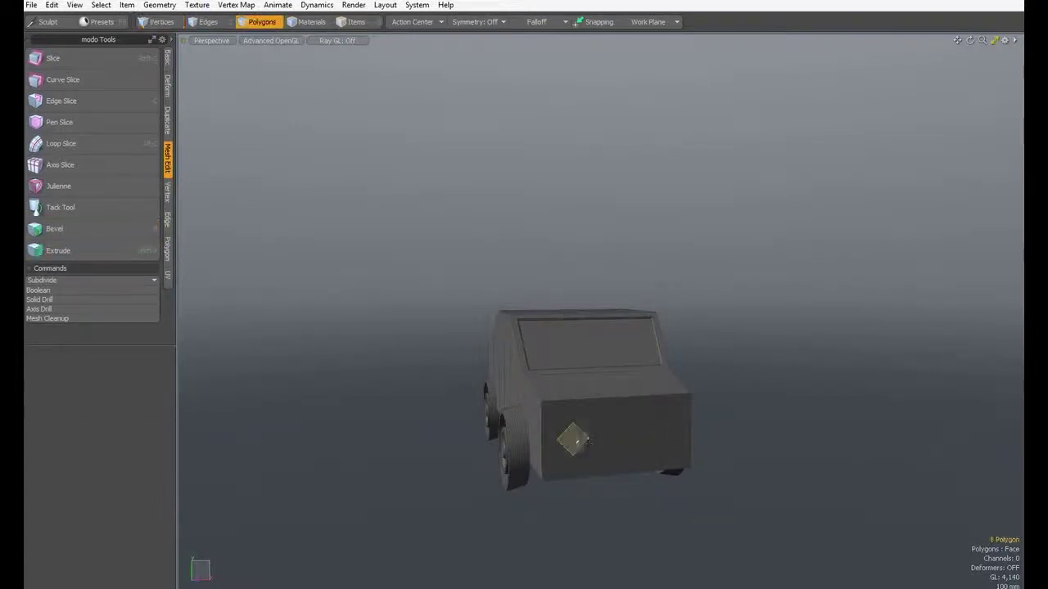
pyautogui.press('b')
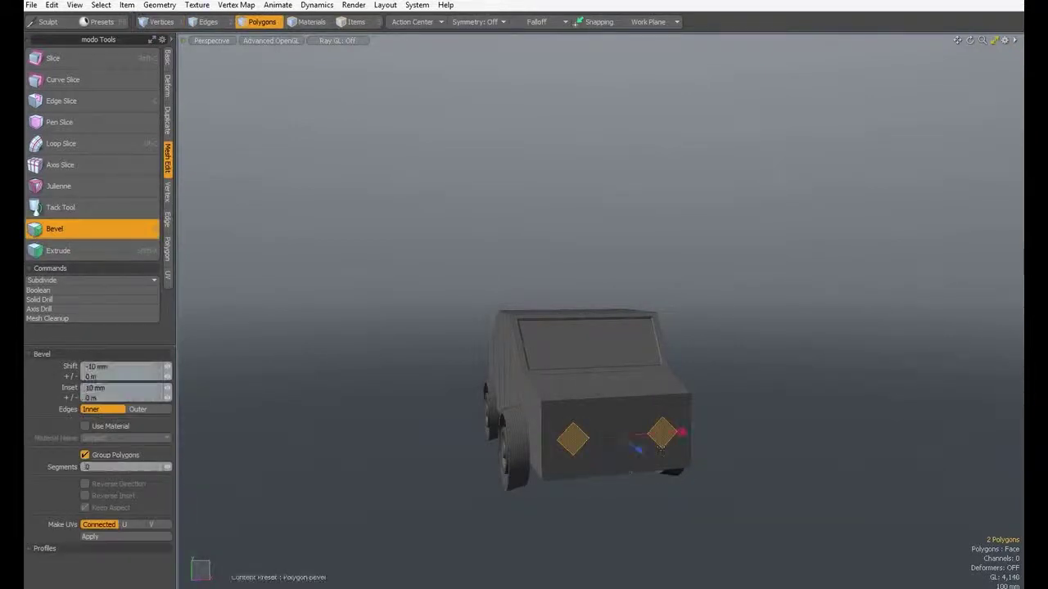
pyautogui.moveTo(682, 431)
pyautogui.mouseDown()
pyautogui.moveTo(638, 448)
pyautogui.moveTo(687, 435)
pyautogui.moveTo(680, 430)
pyautogui.mouseUp()
pyautogui.press('space')
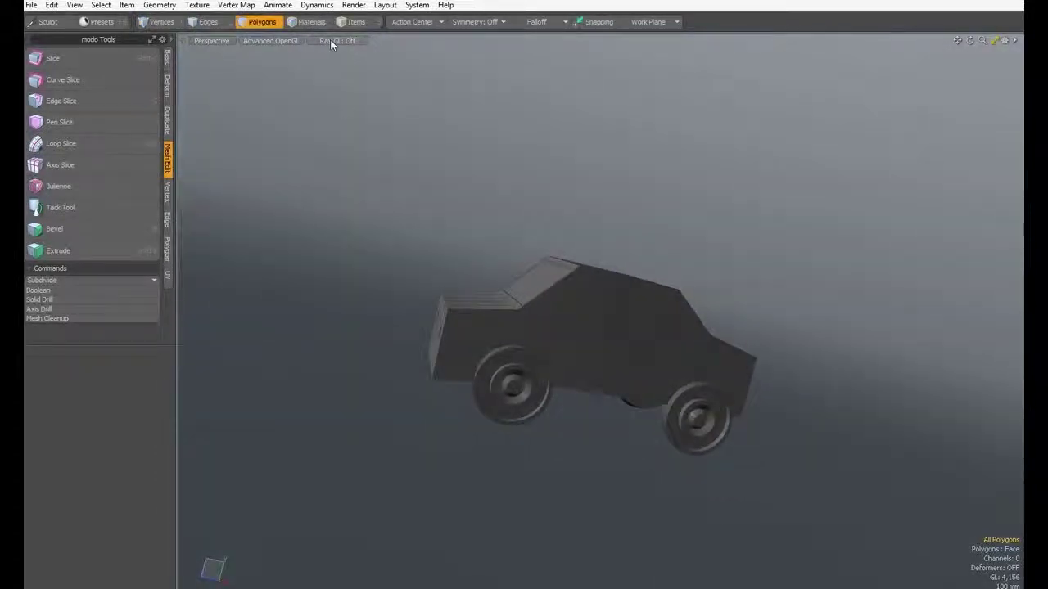
# Set Ray GL to Full and bevel the two upper side window polygons with a -15 mm shift and 18 mm inset
pyautogui.click(331, 41)
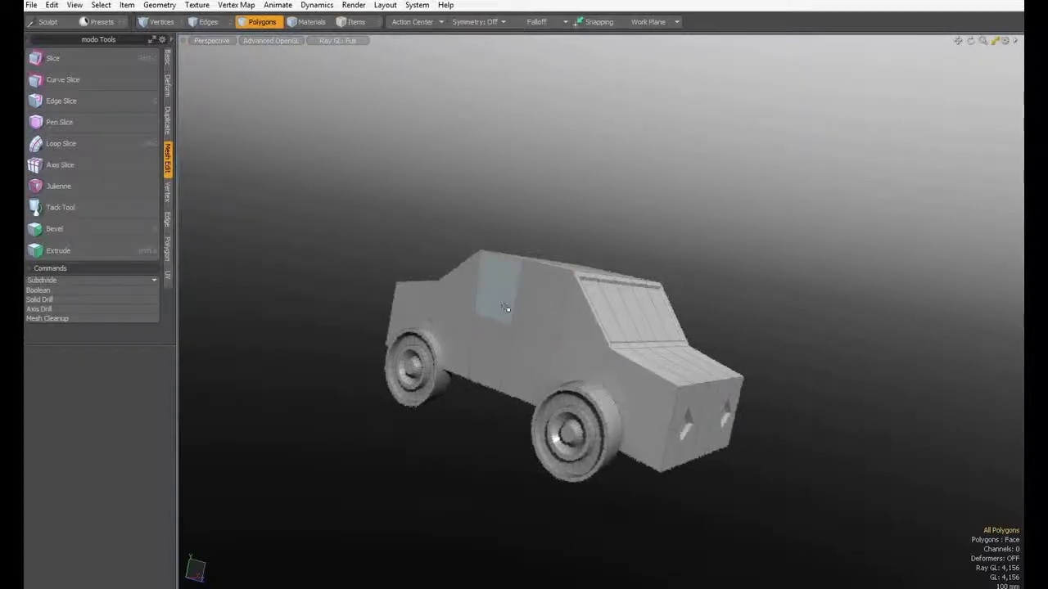
pyautogui.moveTo(508, 308); pyautogui.dragTo(529, 308)
pyautogui.press('b')
pyautogui.click(528, 306)
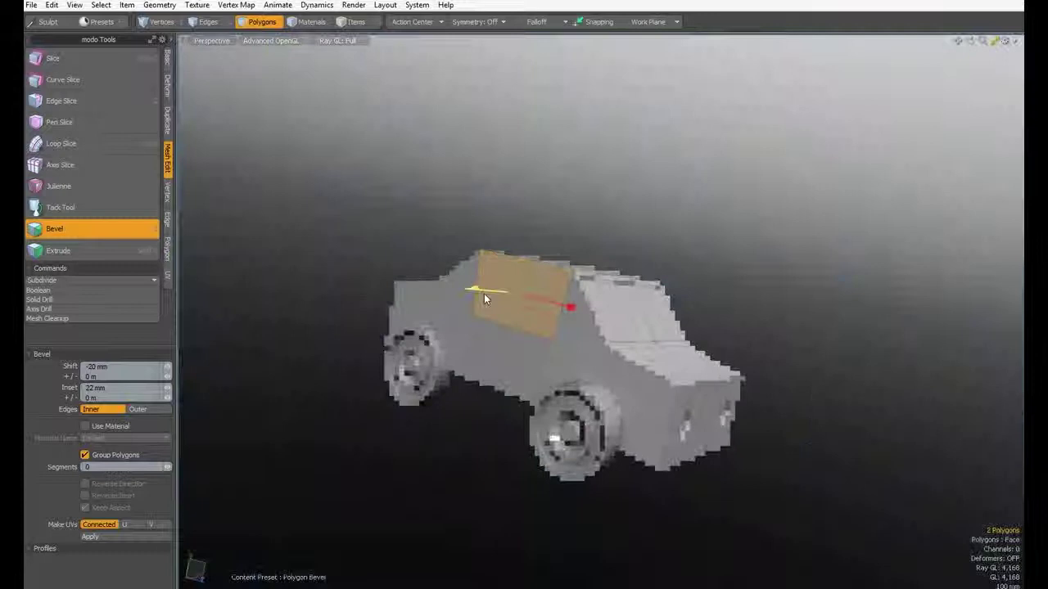
pyautogui.moveTo(570, 307); pyautogui.dragTo(578, 309)
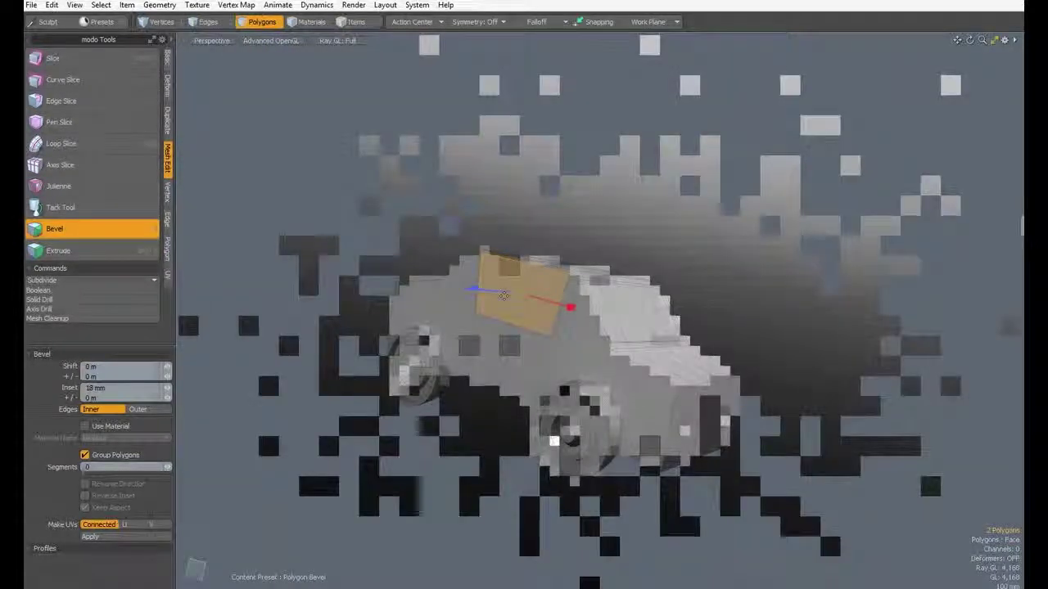
pyautogui.moveTo(472, 288); pyautogui.dragTo(474, 288)
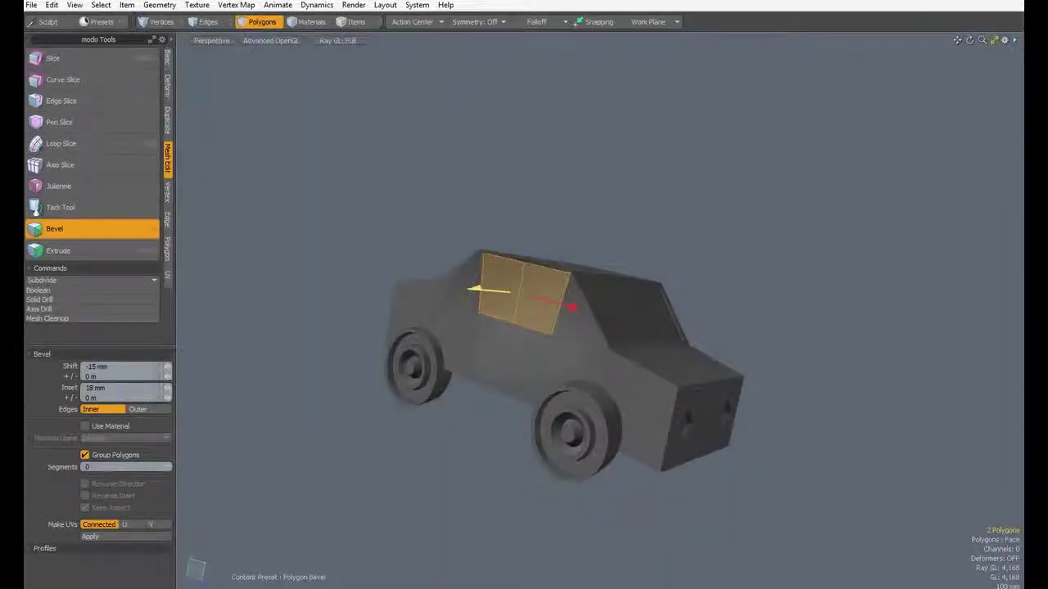
pyautogui.press('space')
pyautogui.click(669, 476)
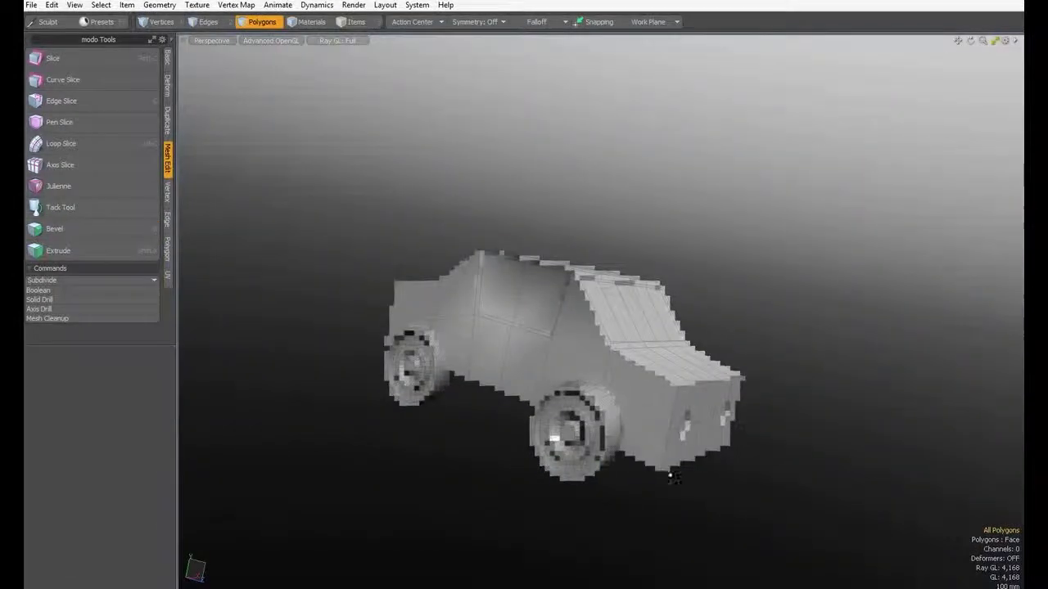
pyautogui.keyDown('alt'); pyautogui.moveTo(593, 390); pyautogui.dragTo(631, 406); pyautogui.keyUp('alt')
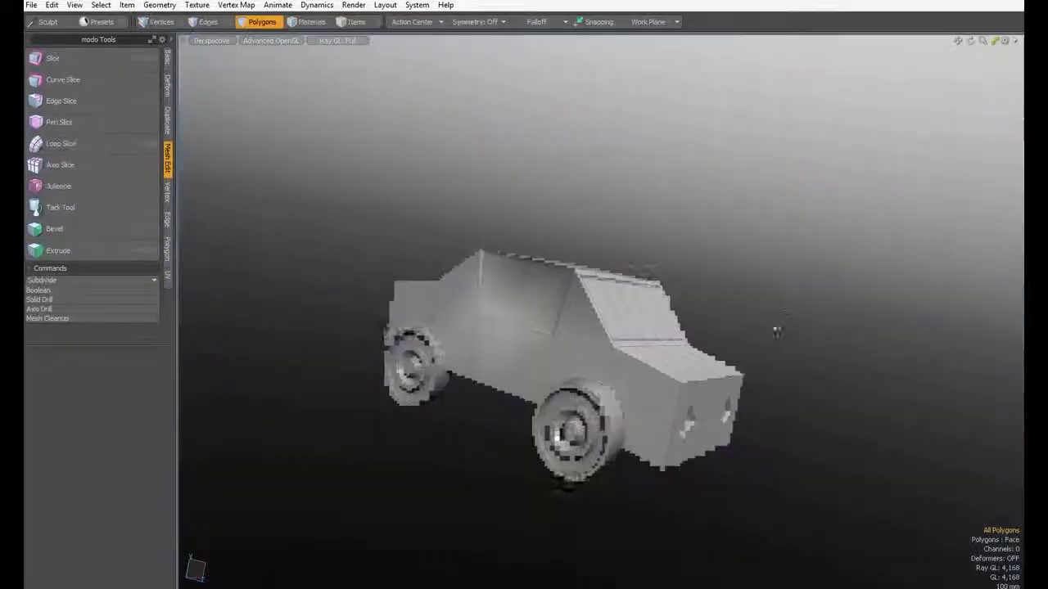